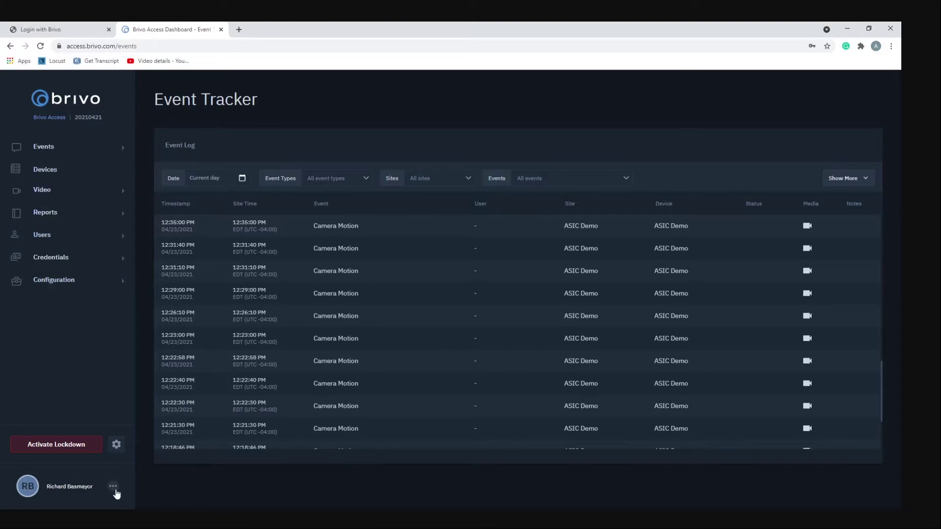
Switch the Brivo Access dashboard to the light theme from the user menu
{"action": "left_click", "coordinate": [115, 490]}
{"action": "left_click", "coordinate": [111, 491]}
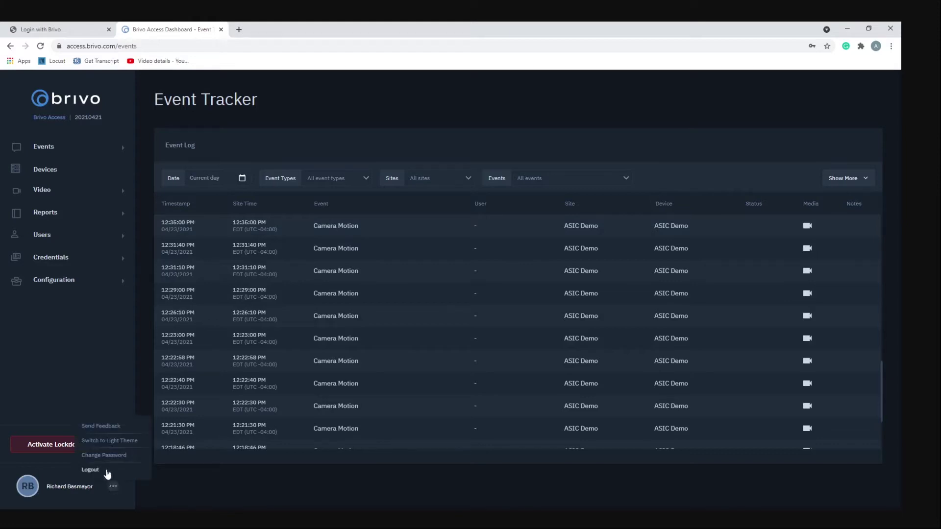
{"action": "left_click", "coordinate": [93, 444]}
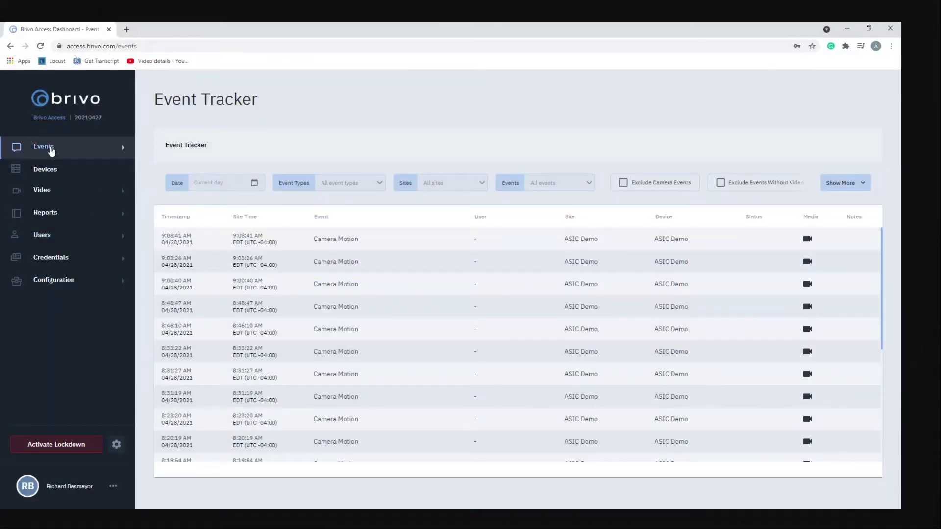
Expand Events, set the Event Tracker date to April 28, and review the Event Types choices
{"action": "left_click", "coordinate": [51, 150]}
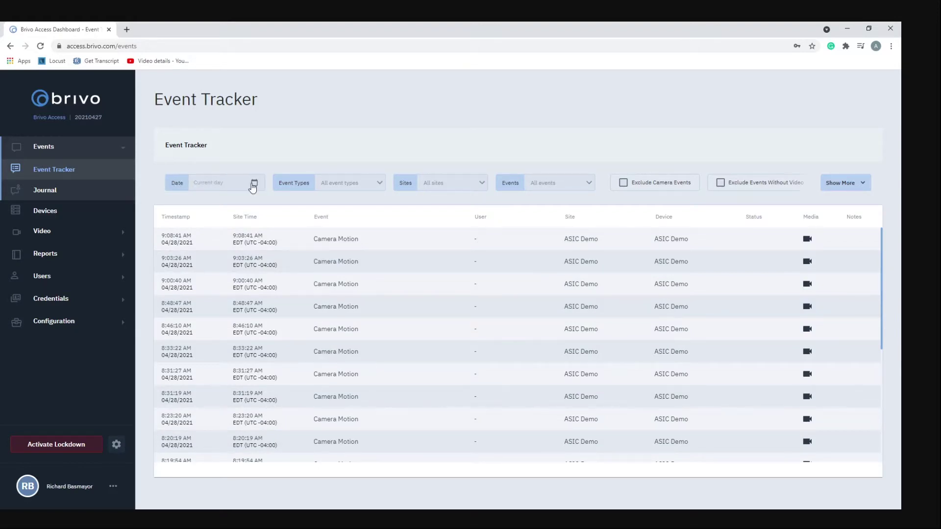
{"action": "left_click", "coordinate": [254, 185]}
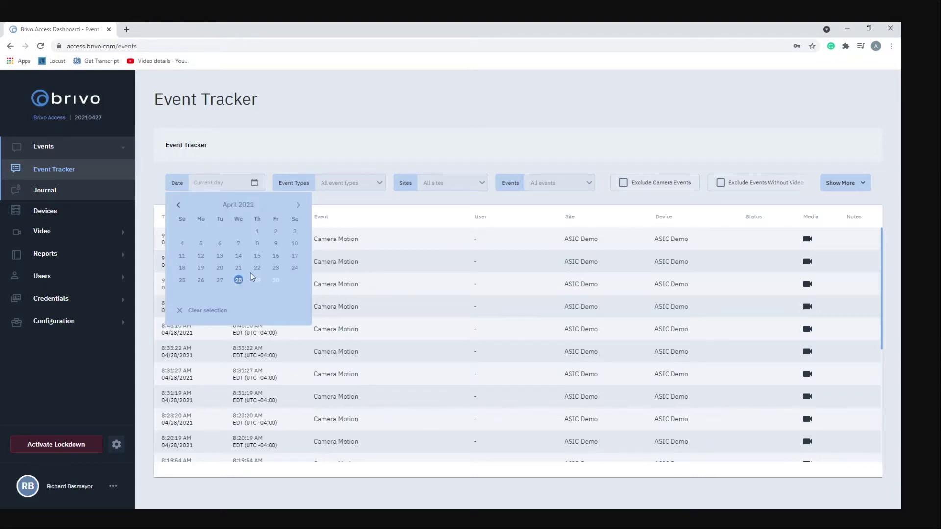
{"action": "left_click", "coordinate": [240, 283]}
{"action": "left_click", "coordinate": [278, 144]}
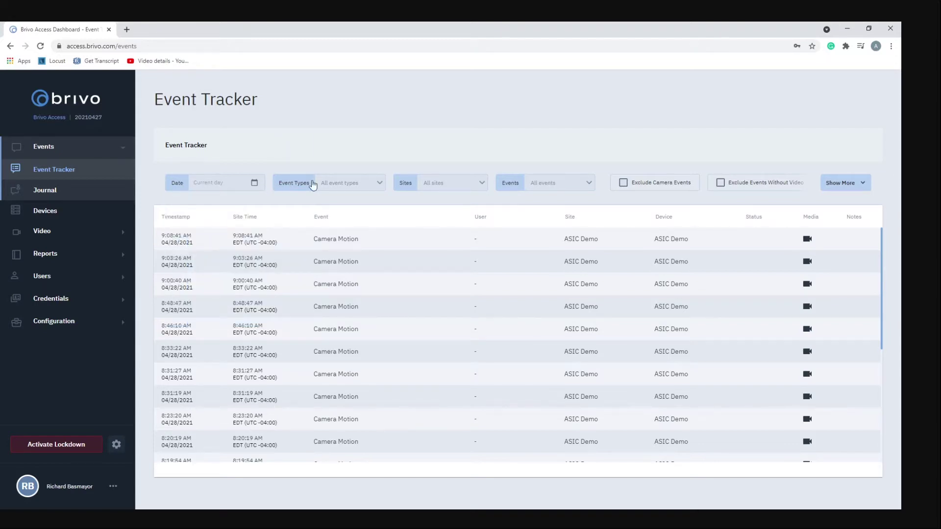
{"action": "left_click", "coordinate": [331, 189]}
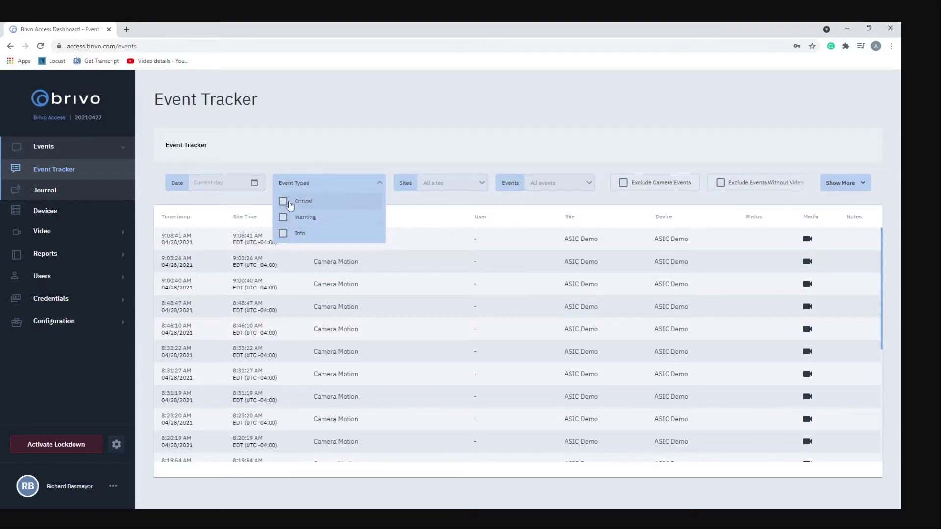
{"action": "left_click", "coordinate": [328, 143]}
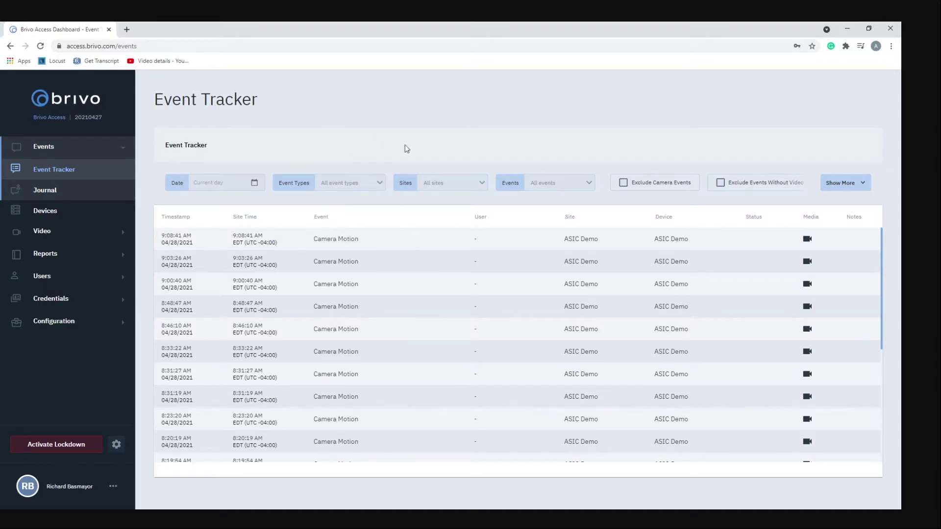
Filter the Event Tracker to the ASIC Demo site
{"action": "left_click", "coordinate": [451, 184]}
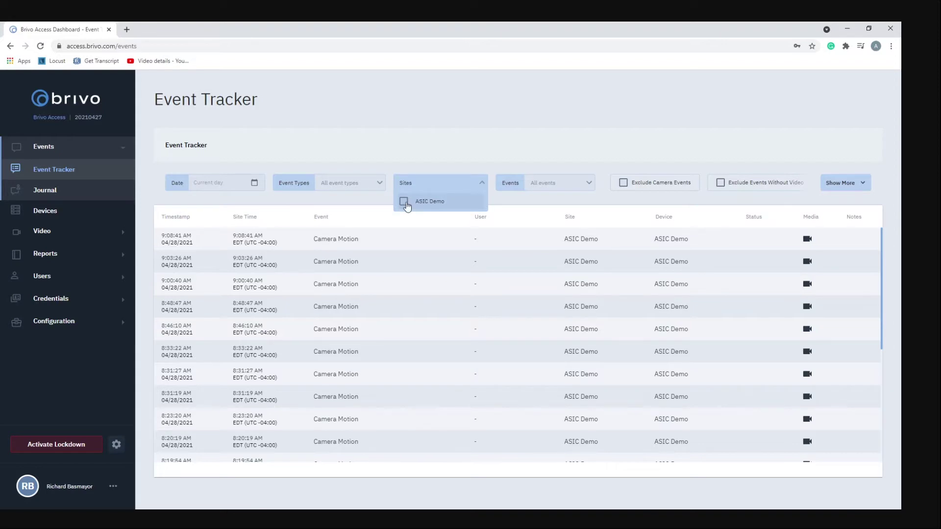
{"action": "left_click", "coordinate": [404, 202]}
{"action": "left_click", "coordinate": [435, 151]}
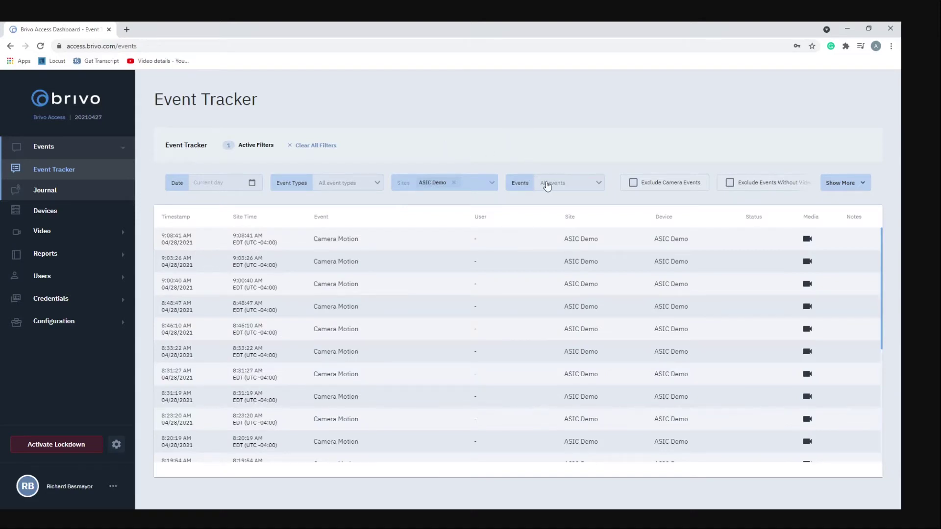
Browse the Events filter list and close it, leaving All events selected
{"action": "left_click", "coordinate": [546, 185]}
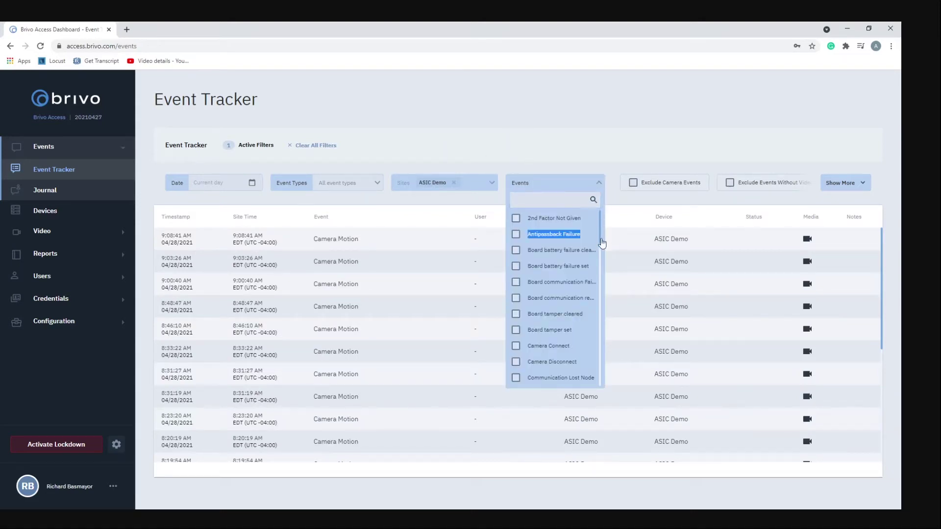
{"action": "scroll", "coordinate": [600, 238], "scroll_direction": "down", "scroll_amount": 1}
{"action": "left_click_drag", "start_coordinate": [600, 239], "coordinate": [556, 137]}
{"action": "left_click", "coordinate": [557, 135]}
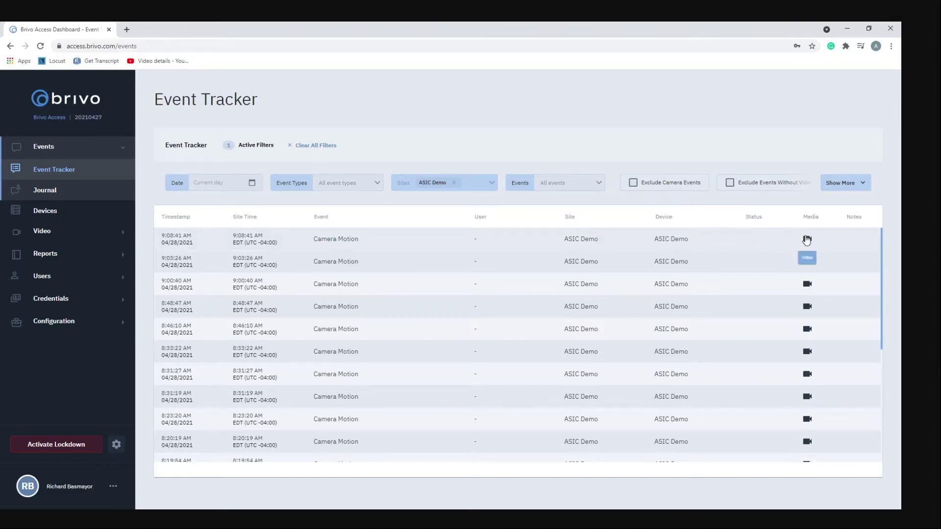
Open the first Camera Motion event's details and watch its video playback
{"action": "left_click", "coordinate": [806, 239]}
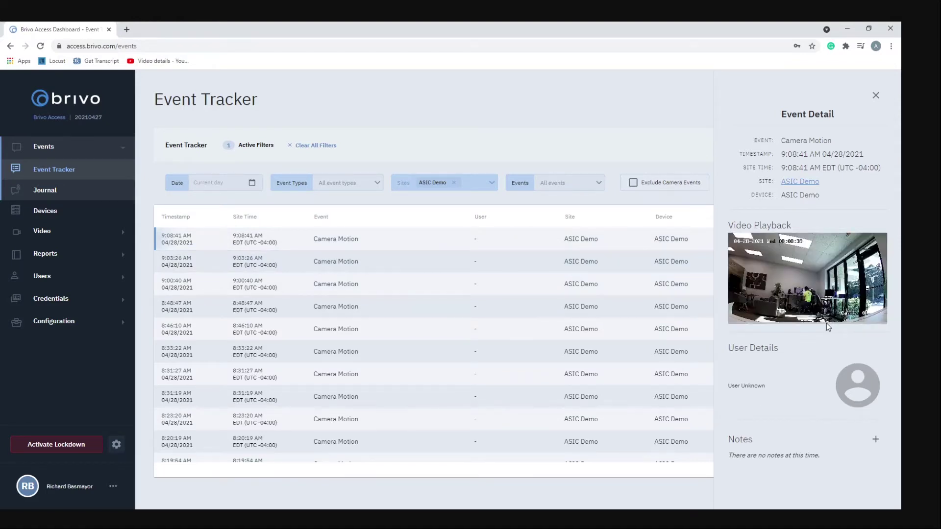
{"action": "mouse_move", "coordinate": [772, 285]}
Close the event detail panel and go to the Device Status page
{"action": "left_click", "coordinate": [875, 96]}
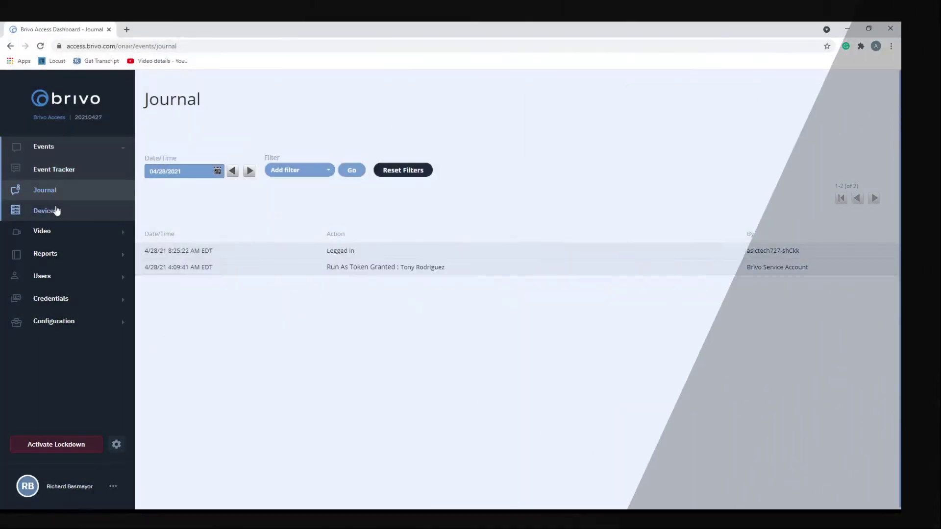
{"action": "left_click", "coordinate": [57, 211]}
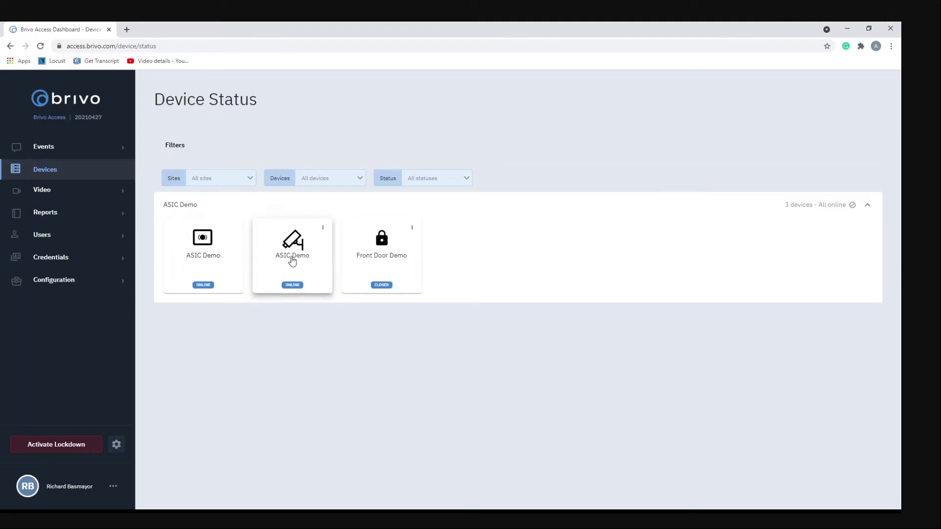
Unlock Front Door Demo from the ASIC Demo camera's live view
{"action": "left_click", "coordinate": [293, 259]}
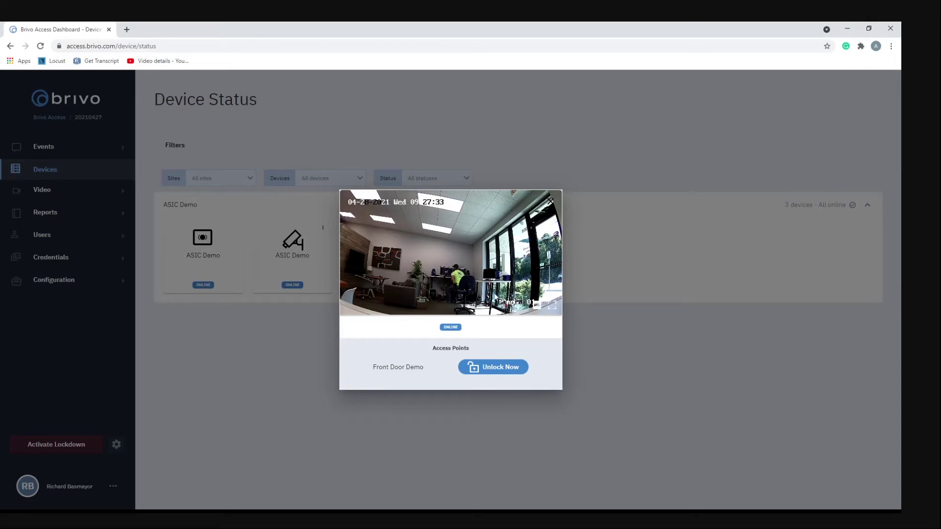
{"action": "mouse_move", "coordinate": [505, 299]}
{"action": "left_click", "coordinate": [510, 369]}
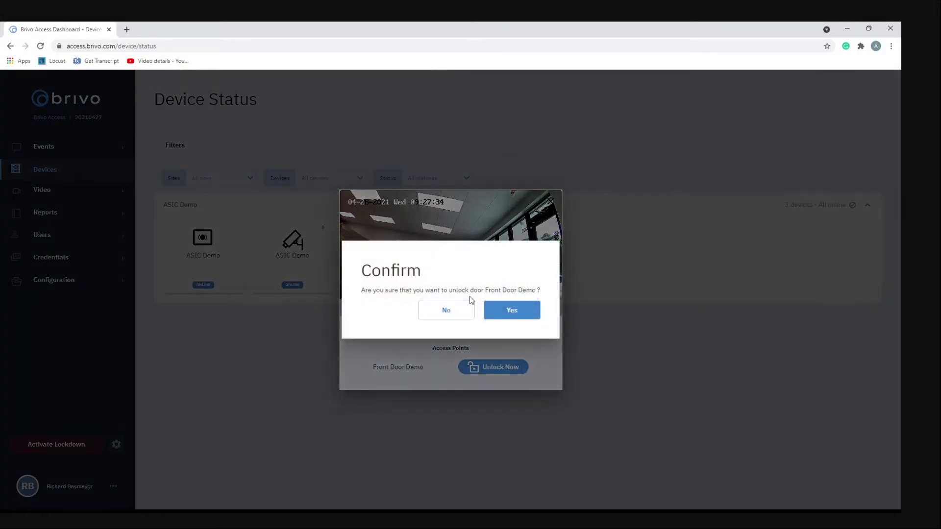
{"action": "left_click", "coordinate": [522, 313]}
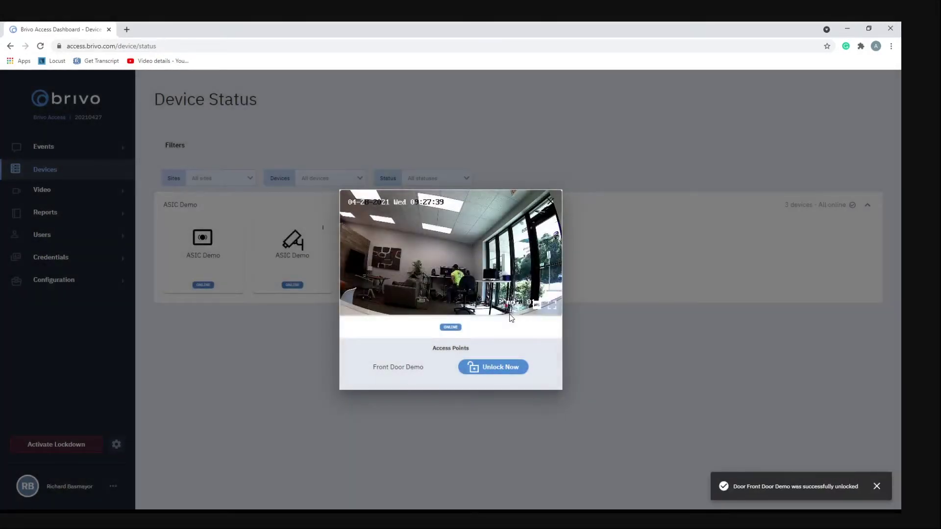
Unlock Front Door Demo again from its own door details
{"action": "left_click", "coordinate": [583, 314]}
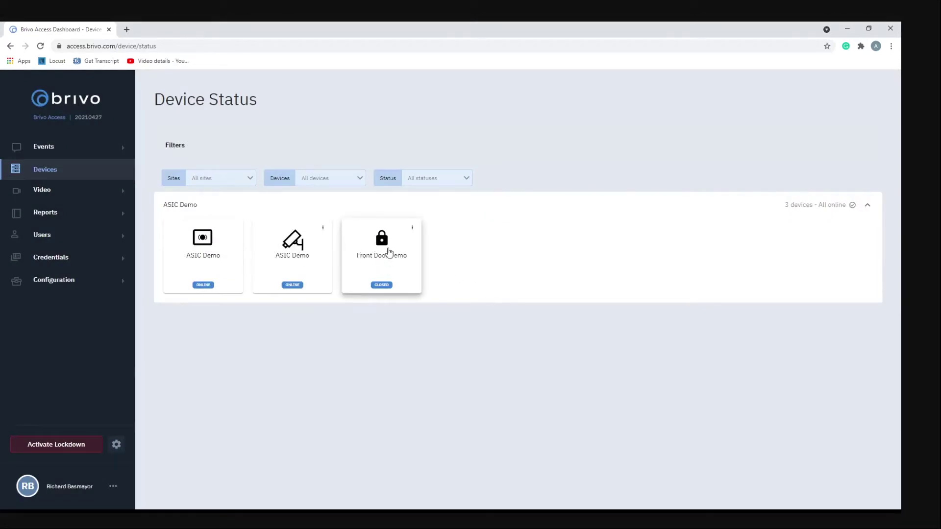
{"action": "left_click", "coordinate": [385, 253]}
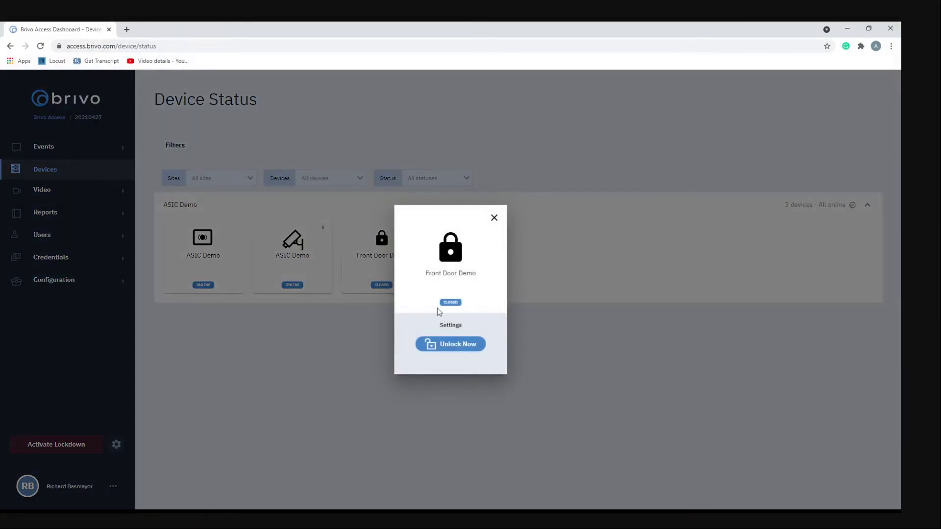
{"action": "left_click", "coordinate": [450, 344]}
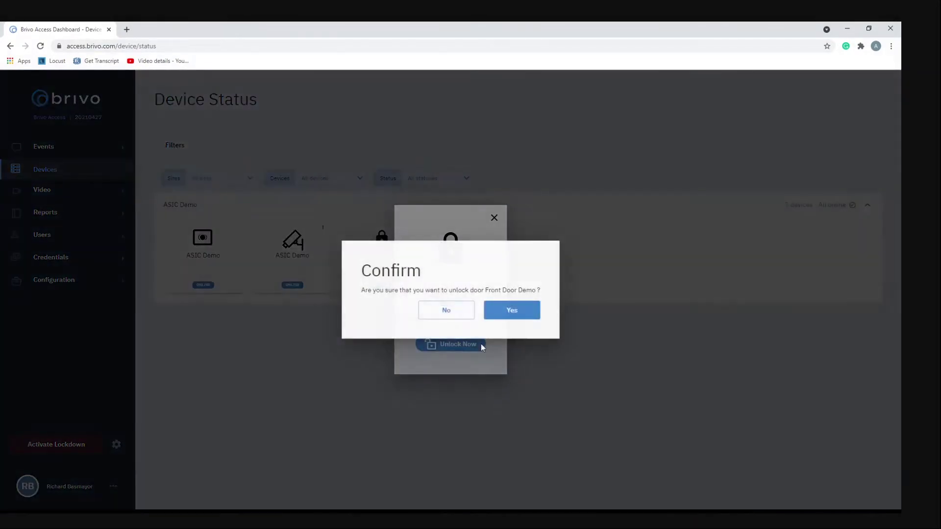
{"action": "left_click", "coordinate": [515, 313]}
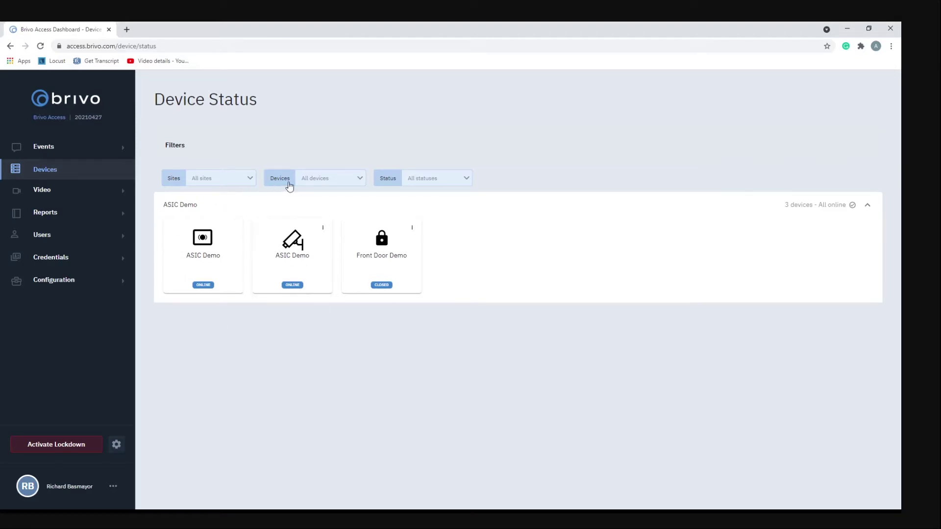
{"action": "left_click", "coordinate": [316, 181]}
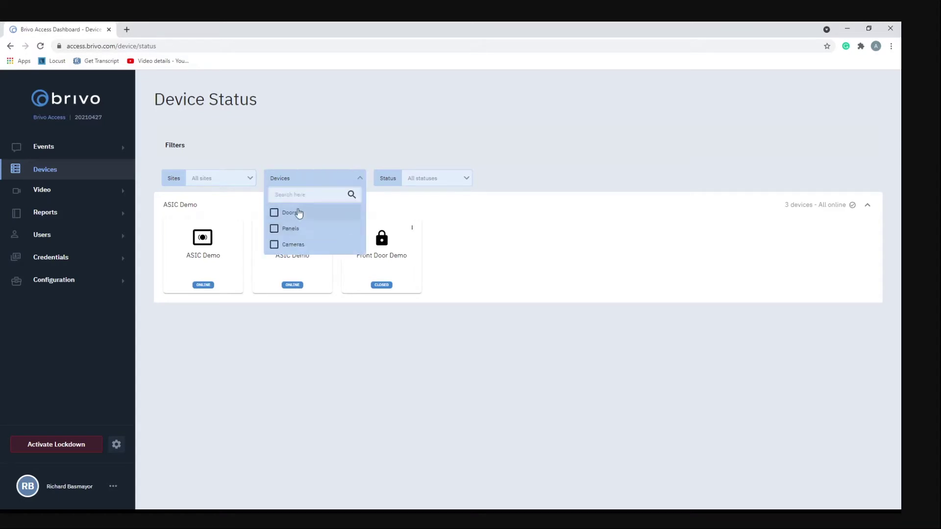
{"action": "left_click", "coordinate": [427, 179]}
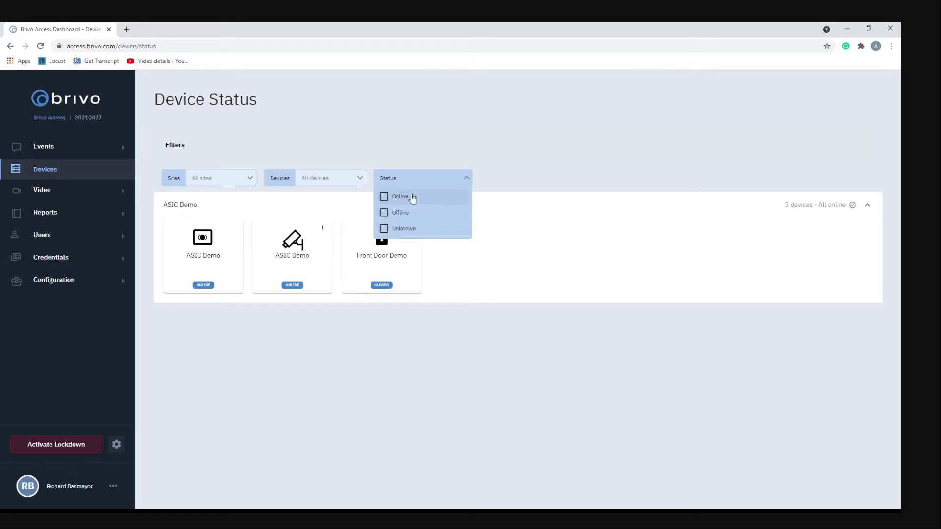
{"action": "left_click", "coordinate": [235, 184]}
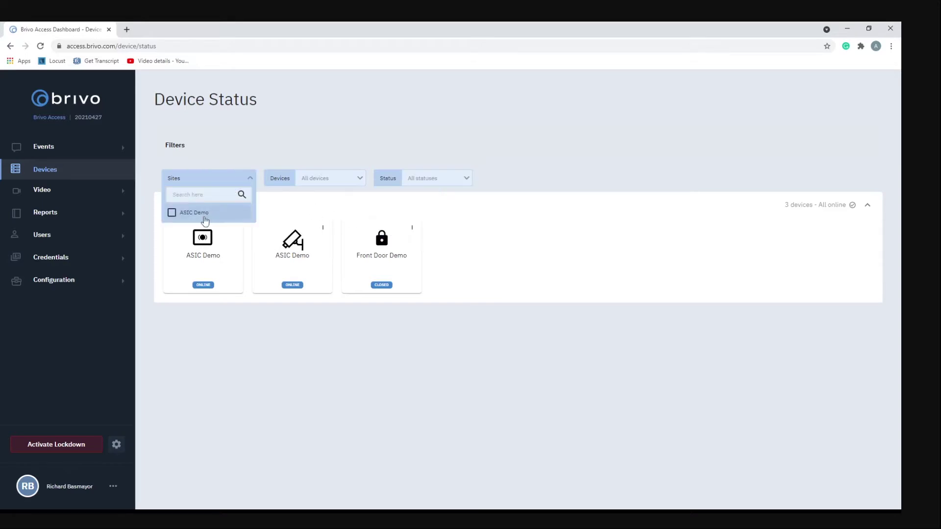
{"action": "left_click", "coordinate": [234, 132]}
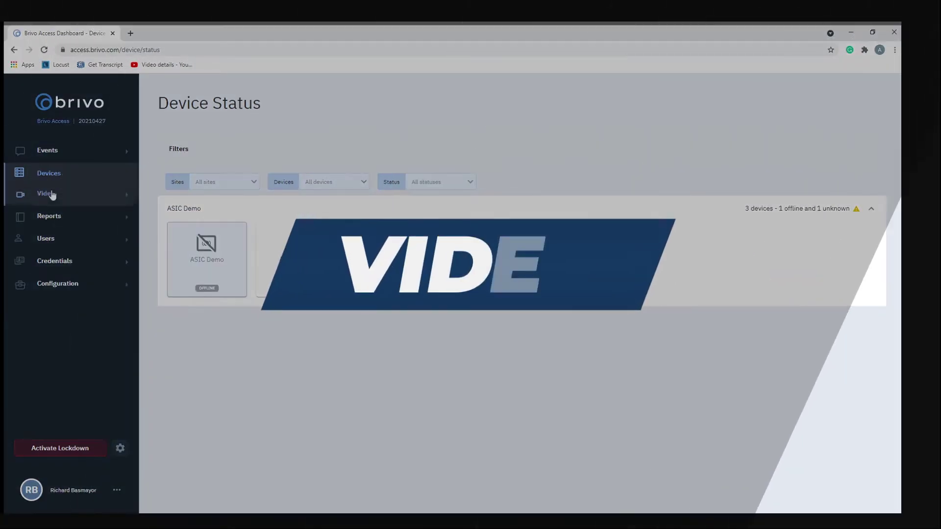
Open Live Video and view the ASIC Demo camera feed by site
{"action": "left_click", "coordinate": [48, 194]}
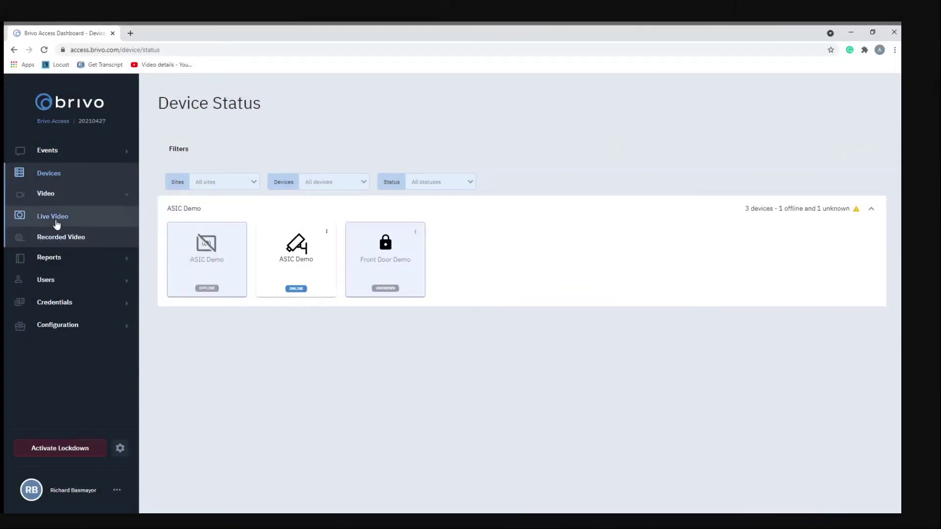
{"action": "left_click", "coordinate": [43, 217]}
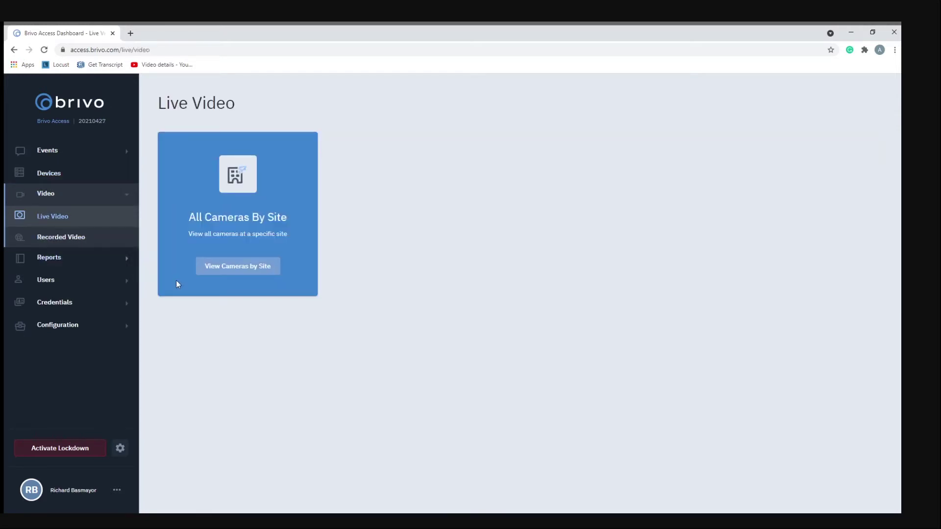
{"action": "left_click", "coordinate": [237, 267]}
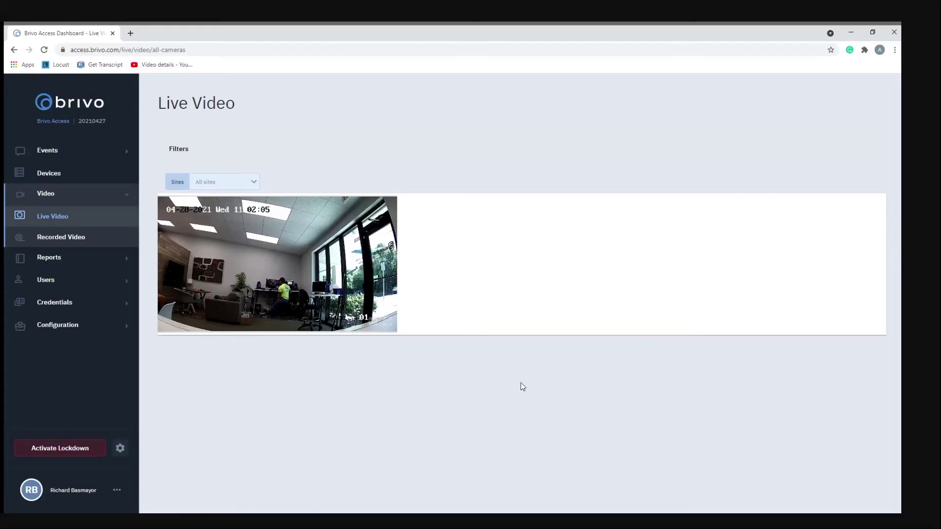
{"action": "mouse_move", "coordinate": [338, 311]}
Search Recorded Video with Site ASIC Demo, Date 04/28/2021, Time 09:00 AM
{"action": "left_click", "coordinate": [76, 240]}
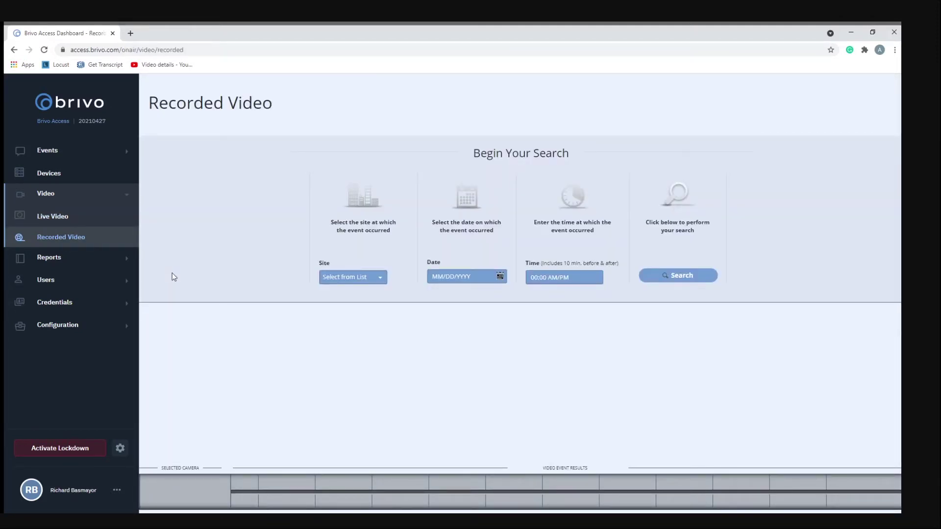
{"action": "left_click", "coordinate": [336, 280]}
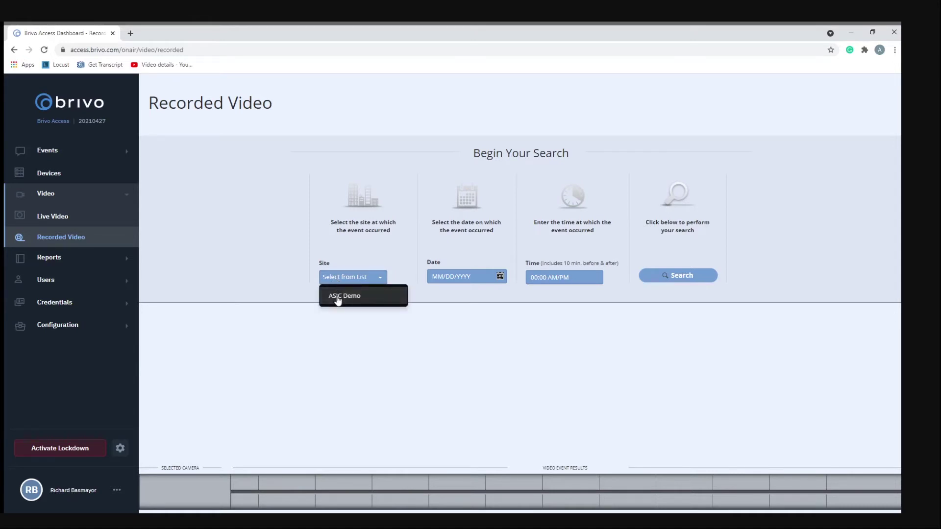
{"action": "left_click", "coordinate": [337, 300]}
{"action": "left_click", "coordinate": [464, 277]}
{"action": "left_click", "coordinate": [490, 373]}
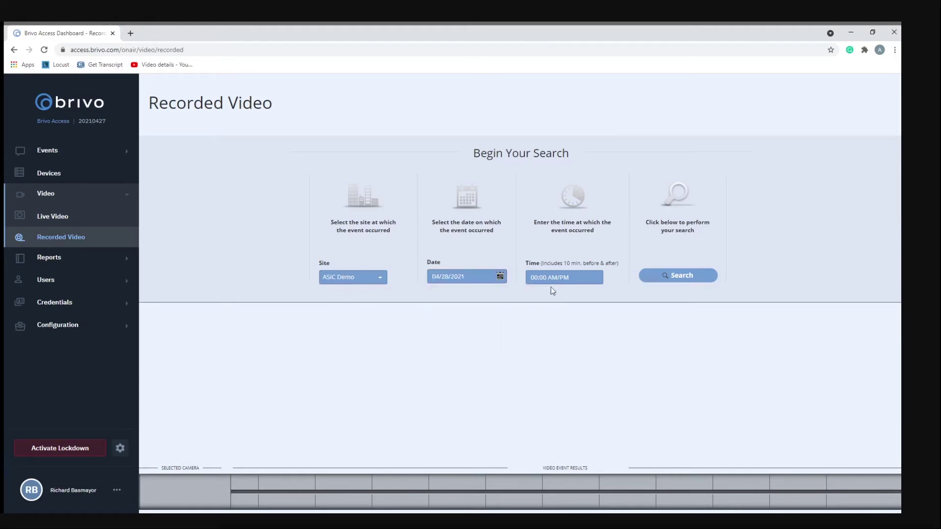
{"action": "left_click", "coordinate": [566, 278]}
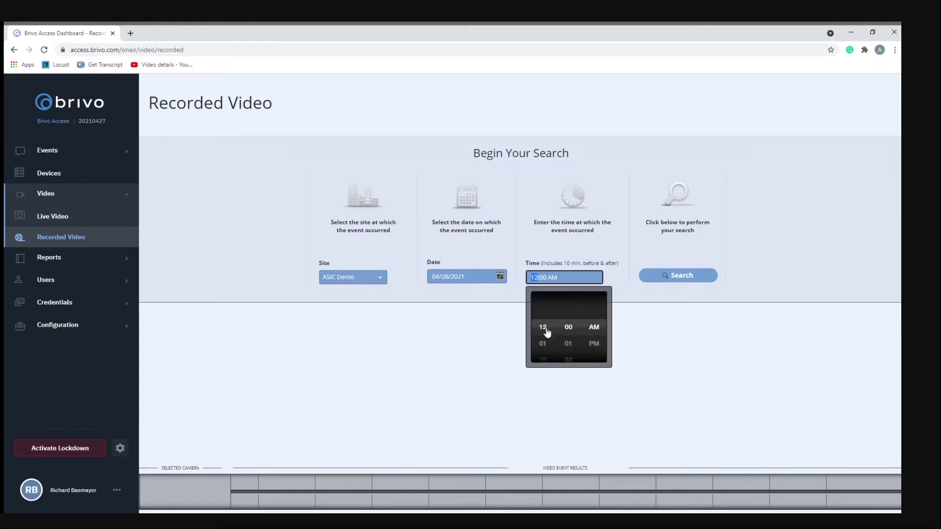
{"action": "scroll", "coordinate": [542, 326], "scroll_direction": "down", "scroll_amount": 2}
{"action": "scroll", "coordinate": [540, 338], "scroll_direction": "down", "scroll_amount": 5}
{"action": "scroll", "coordinate": [541, 343], "scroll_direction": "down", "scroll_amount": 2}
{"action": "left_click", "coordinate": [676, 276]}
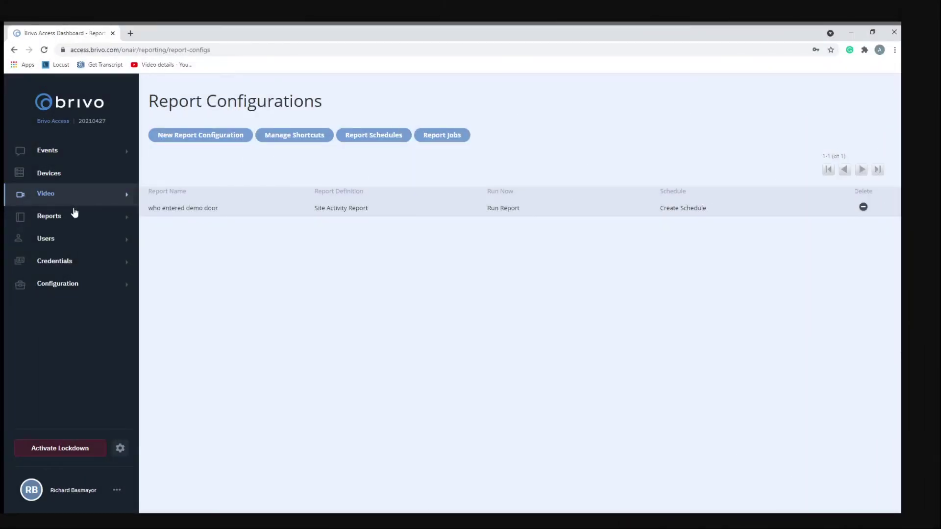
Open the 'who entered demo door' entry under Reports > Report Configurations
{"action": "left_click", "coordinate": [57, 217]}
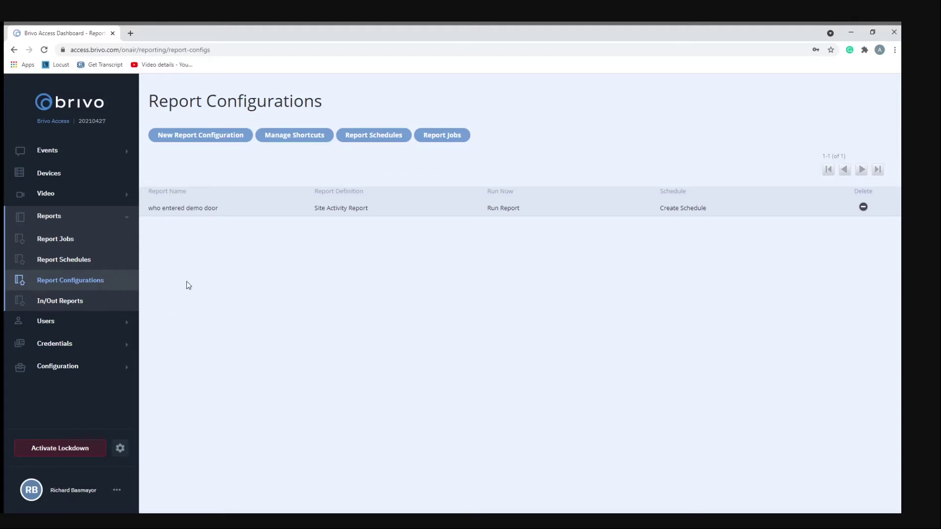
{"action": "left_click", "coordinate": [187, 208]}
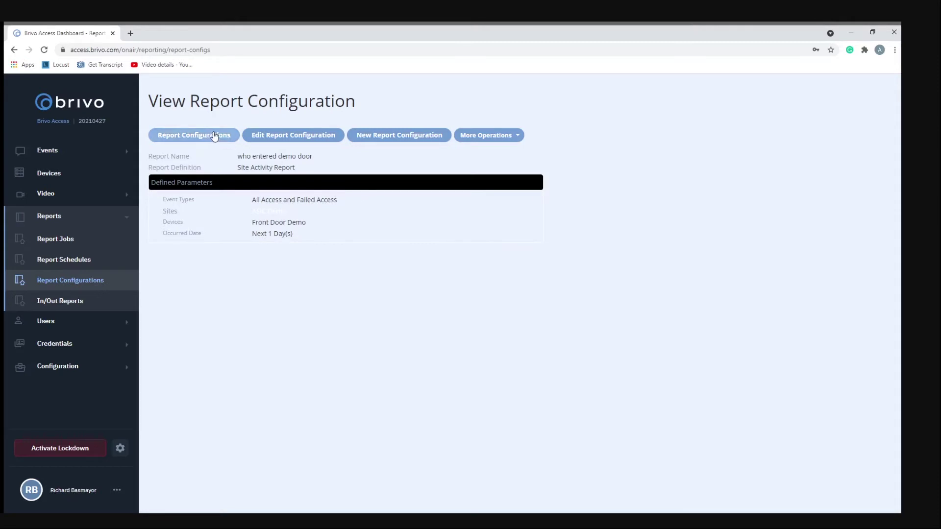
Set the report's Occurred Date to Absolute, 04/28/2021 12:00 AM–11:59 PM, and save
{"action": "left_click", "coordinate": [268, 136]}
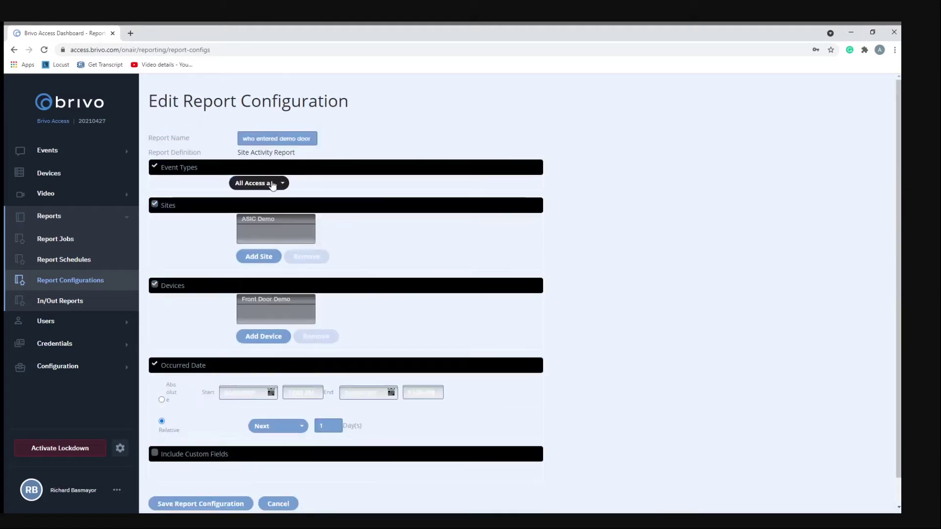
{"action": "left_click", "coordinate": [265, 186]}
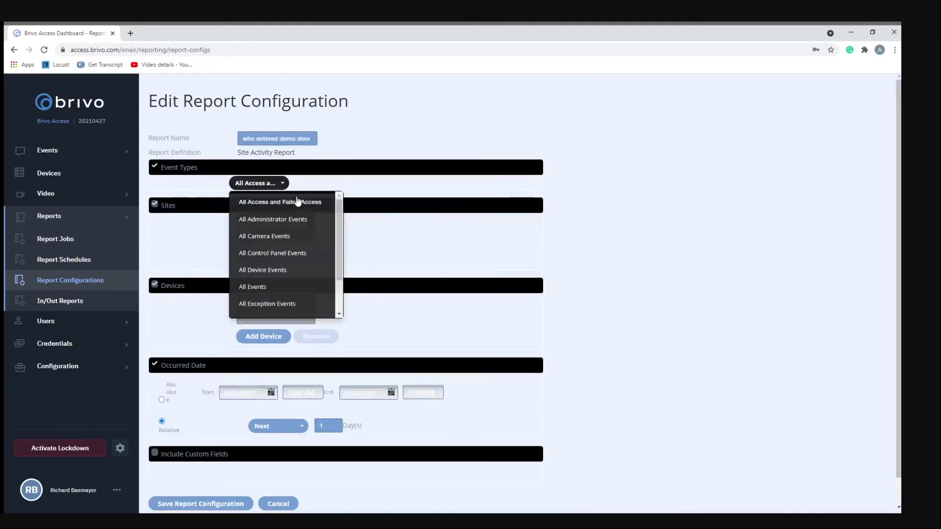
{"action": "left_click", "coordinate": [301, 188]}
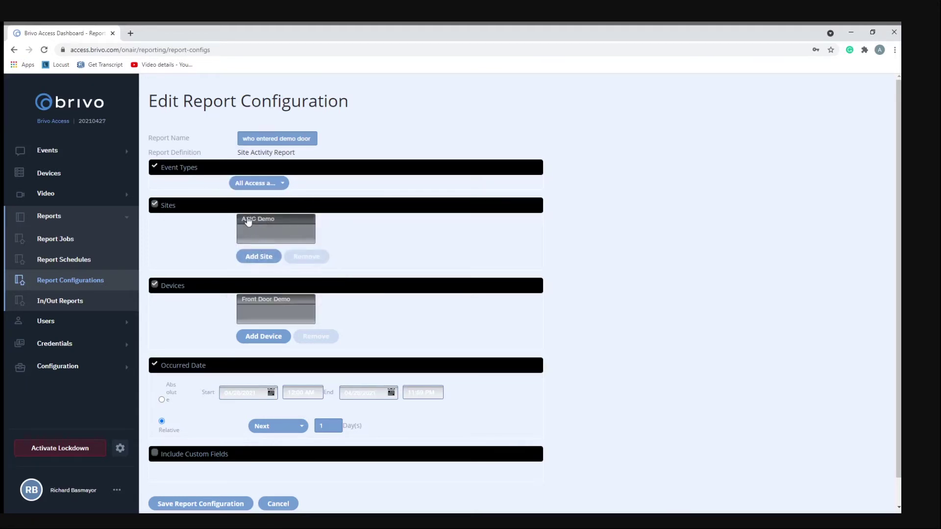
{"action": "scroll", "coordinate": [349, 286], "scroll_direction": "down", "scroll_amount": 1}
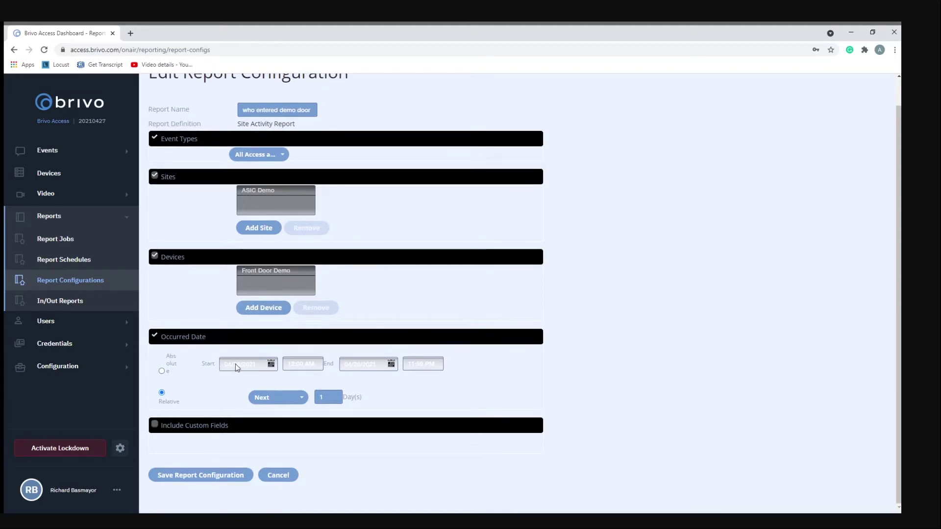
{"action": "left_click", "coordinate": [161, 371]}
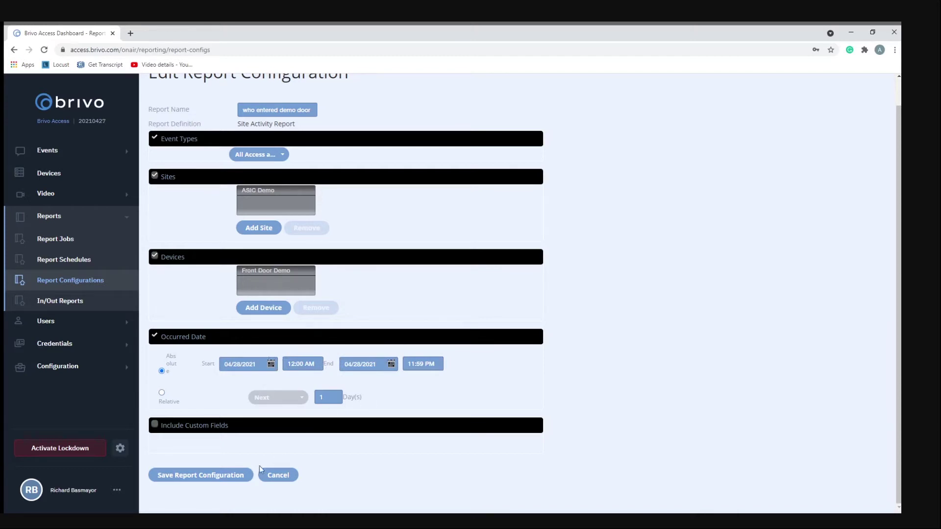
{"action": "left_click", "coordinate": [229, 482]}
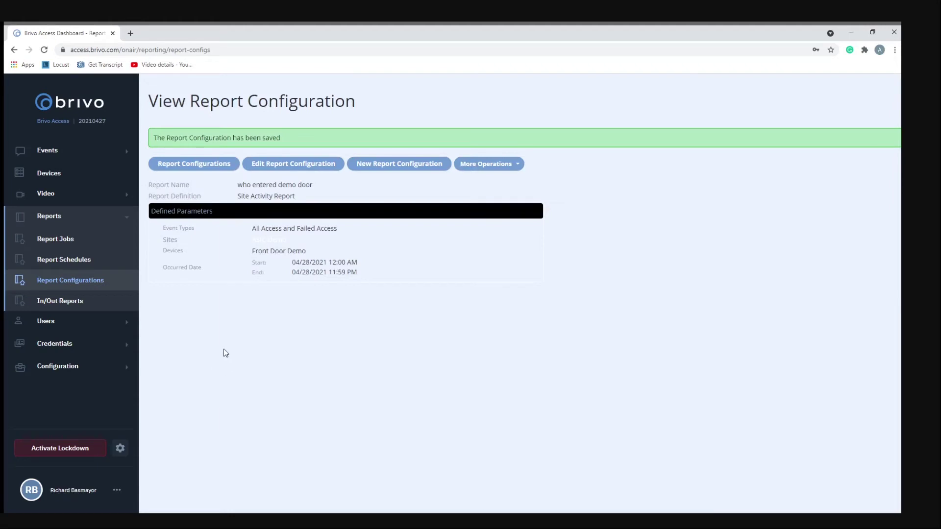
Open the 1240 report schedule for editing
{"action": "left_click", "coordinate": [90, 261]}
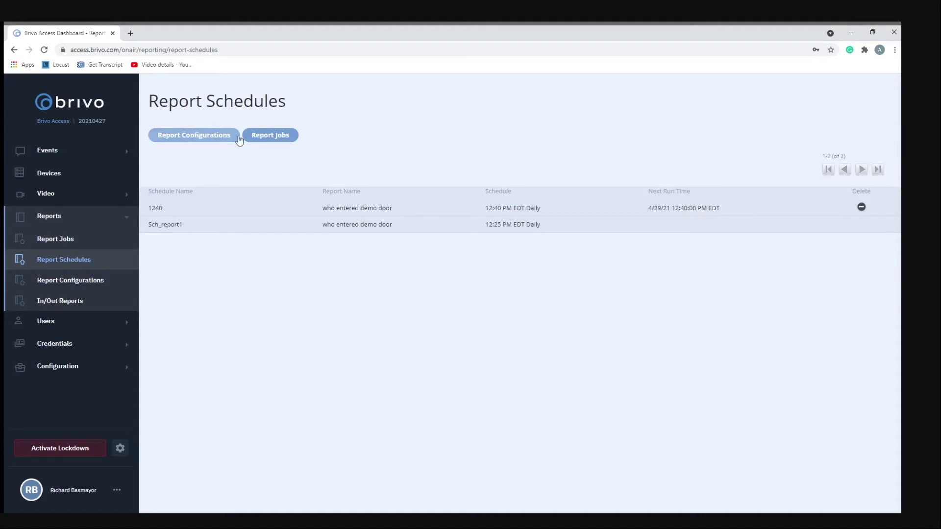
{"action": "left_click", "coordinate": [156, 210]}
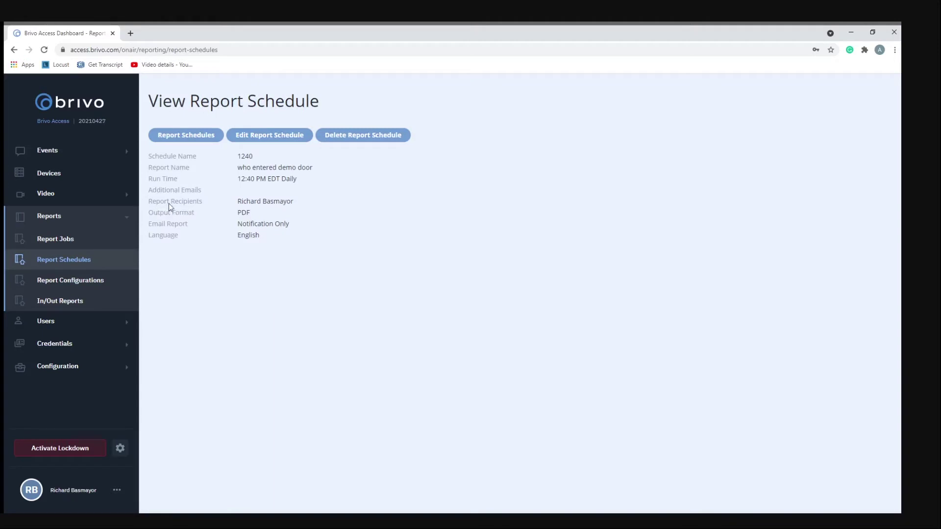
{"action": "left_click", "coordinate": [248, 139]}
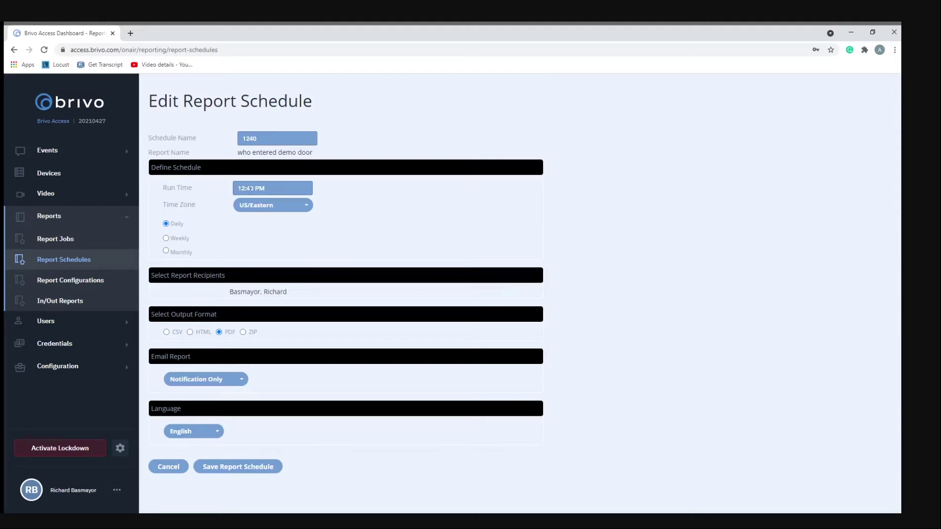
Set run time 01:10 PM, HTML output, Notification Only email, save, and view Report Jobs
{"action": "left_click", "coordinate": [269, 192]}
{"action": "key", "text": "Right"}
{"action": "key", "text": "Left"}
{"action": "left_click", "coordinate": [191, 332]}
{"action": "left_click", "coordinate": [194, 380]}
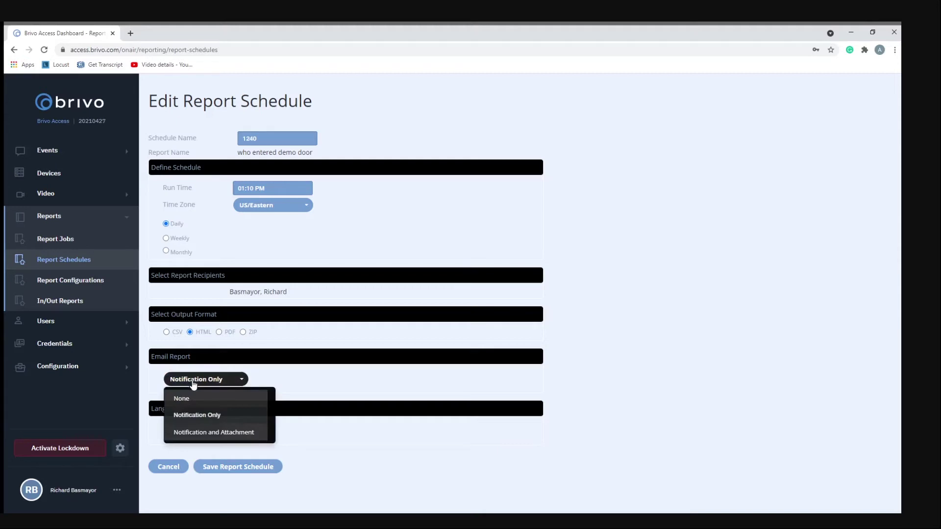
{"action": "left_click", "coordinate": [216, 417]}
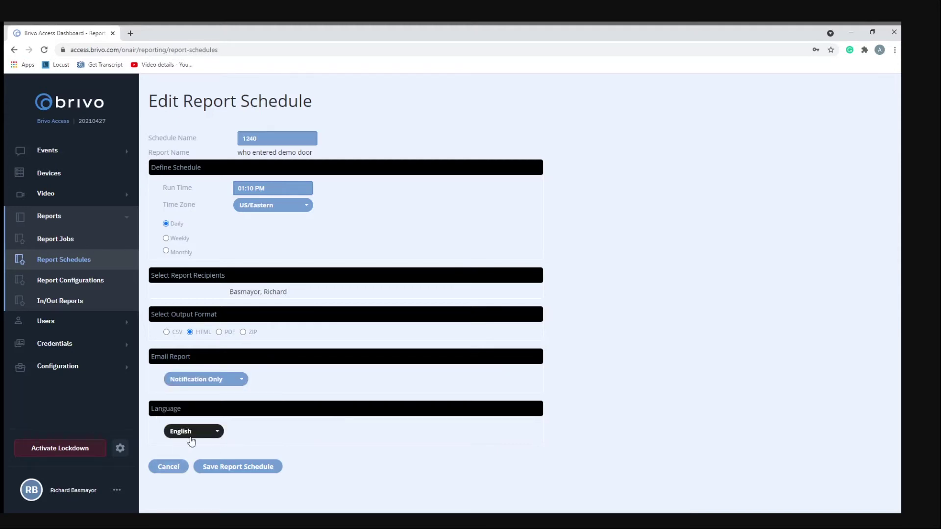
{"action": "left_click", "coordinate": [205, 466]}
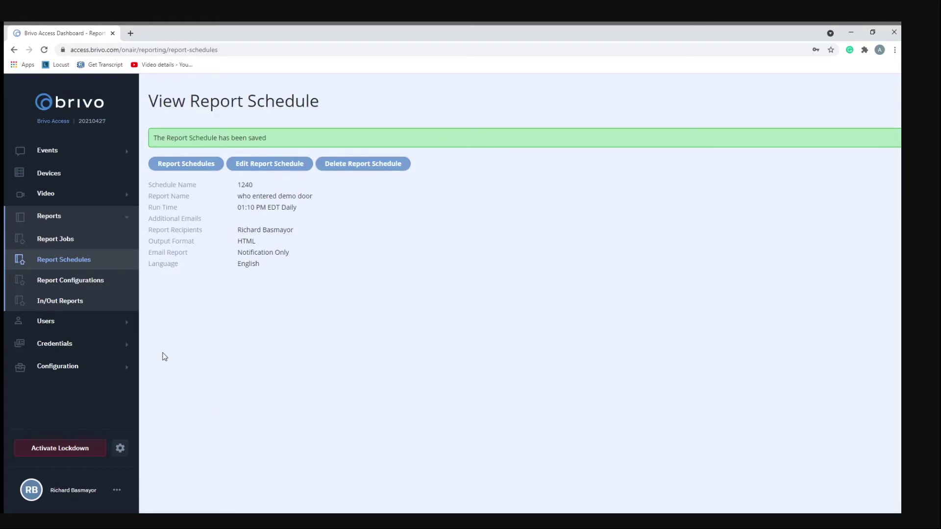
{"action": "left_click", "coordinate": [72, 249]}
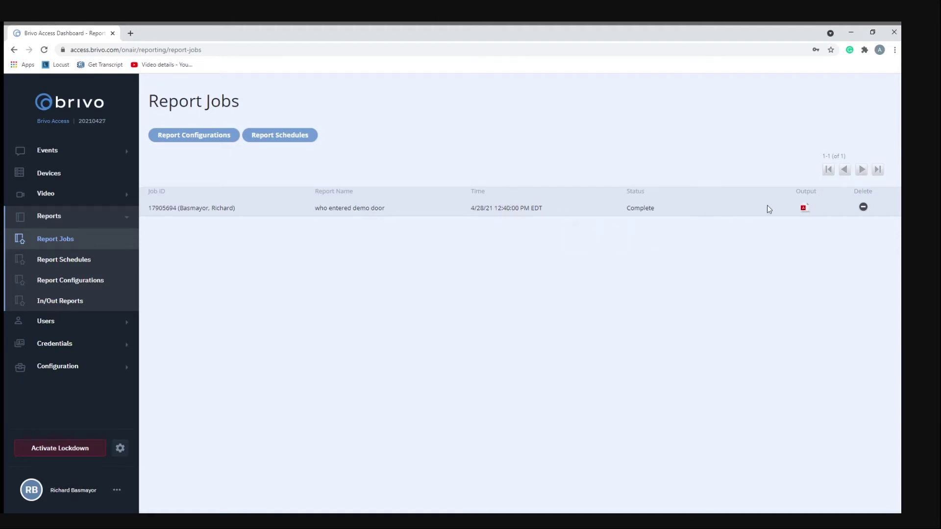
Download the 'who entered demo door' report as a PDF, scroll through it, and close it
{"action": "left_click", "coordinate": [804, 209]}
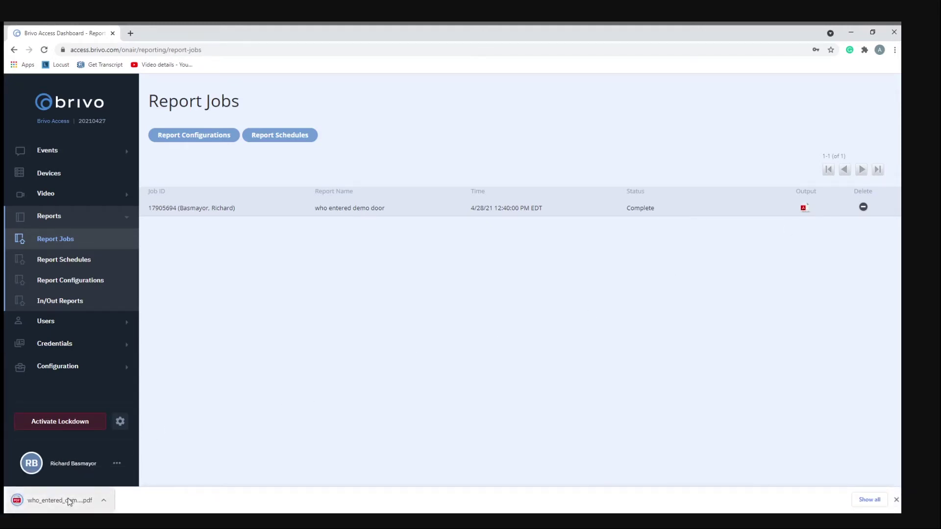
{"action": "left_click", "coordinate": [66, 498]}
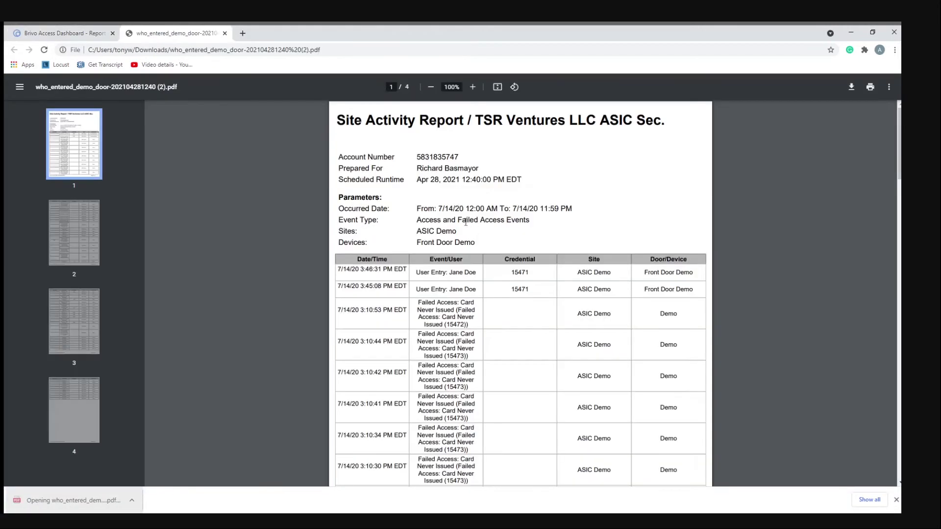
{"action": "scroll", "coordinate": [453, 219], "scroll_direction": "down", "scroll_amount": 8}
{"action": "scroll", "coordinate": [434, 257], "scroll_direction": "up", "scroll_amount": 8}
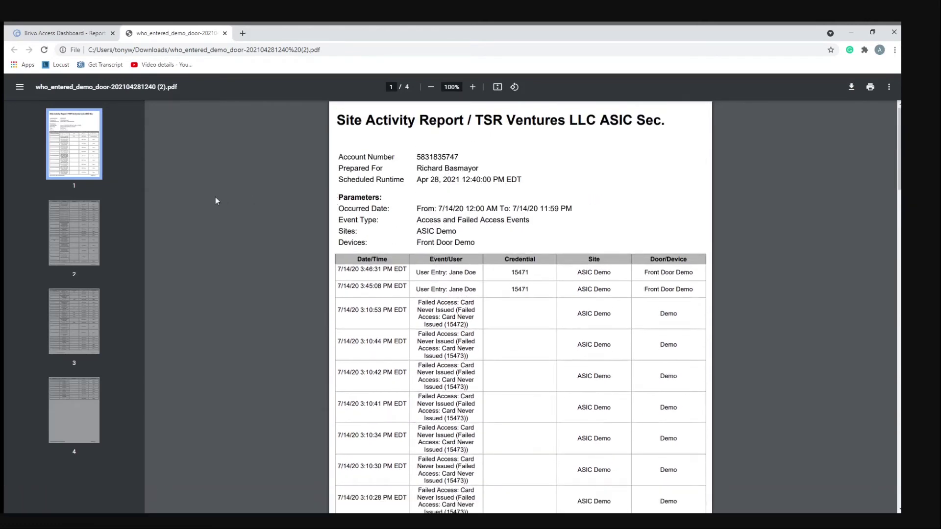
{"action": "scroll", "coordinate": [362, 253], "scroll_direction": "down", "scroll_amount": 2}
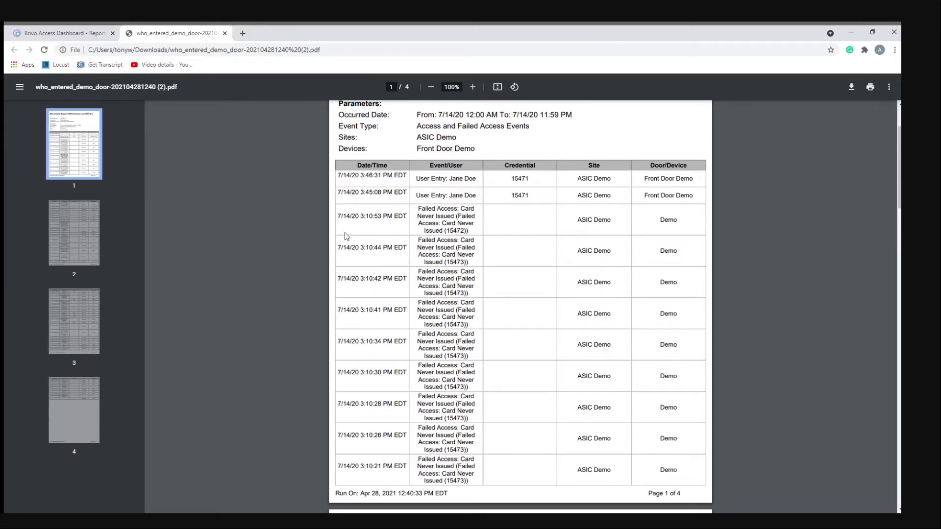
{"action": "left_click", "coordinate": [225, 33]}
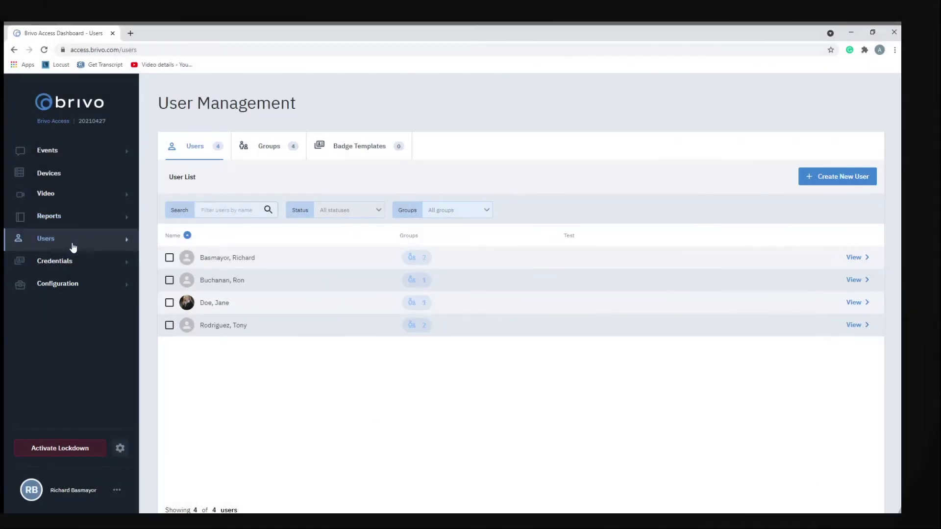
Open the photographed user's profile and scroll through her Staff group, card and PIN credentials
{"action": "left_click", "coordinate": [73, 248]}
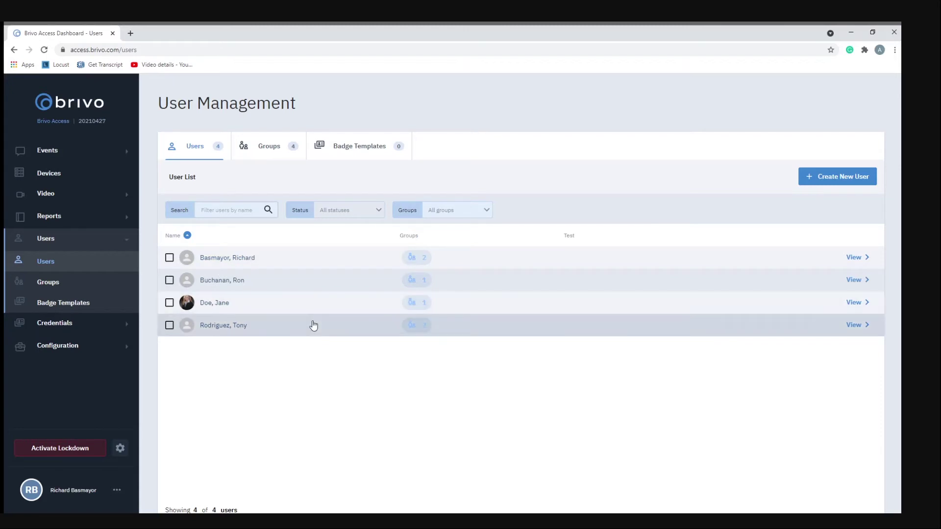
{"action": "left_click", "coordinate": [221, 303]}
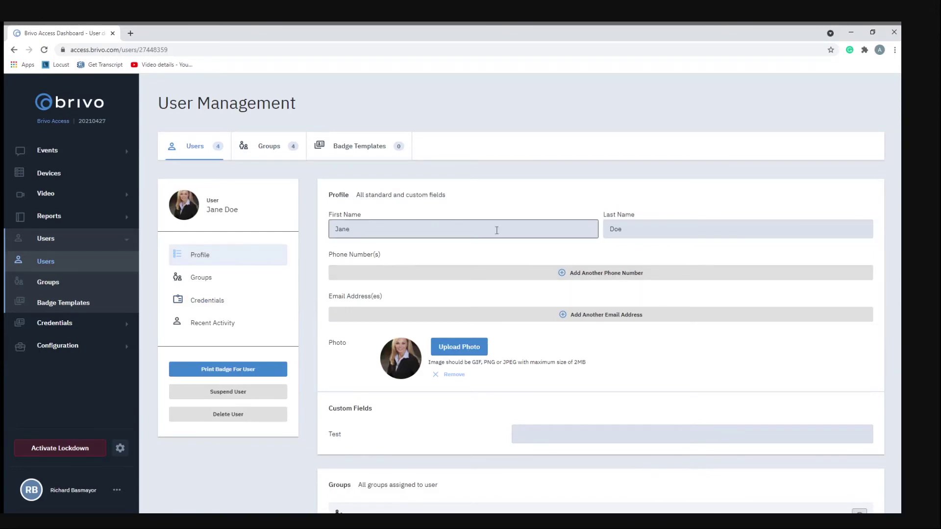
{"action": "scroll", "coordinate": [508, 204], "scroll_direction": "down", "scroll_amount": 1}
{"action": "scroll", "coordinate": [508, 204], "scroll_direction": "down", "scroll_amount": 2}
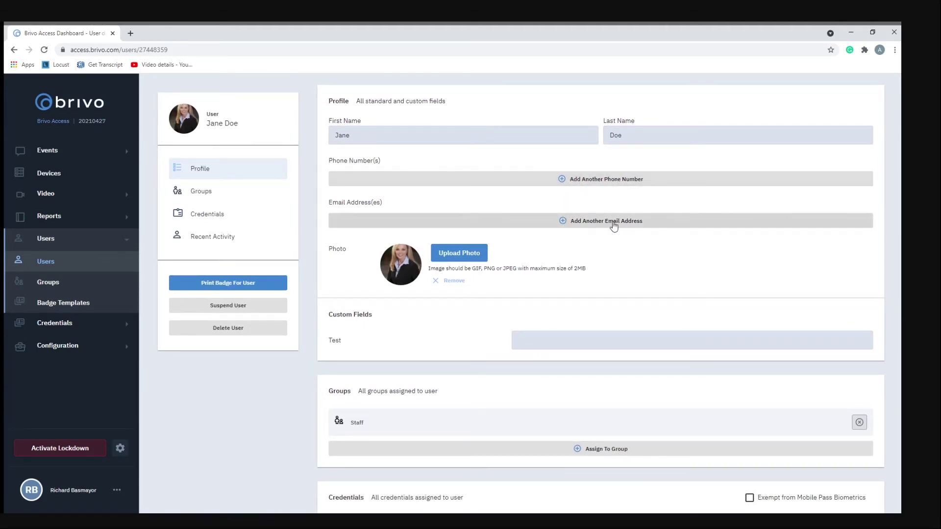
{"action": "scroll", "coordinate": [524, 244], "scroll_direction": "down", "scroll_amount": 2}
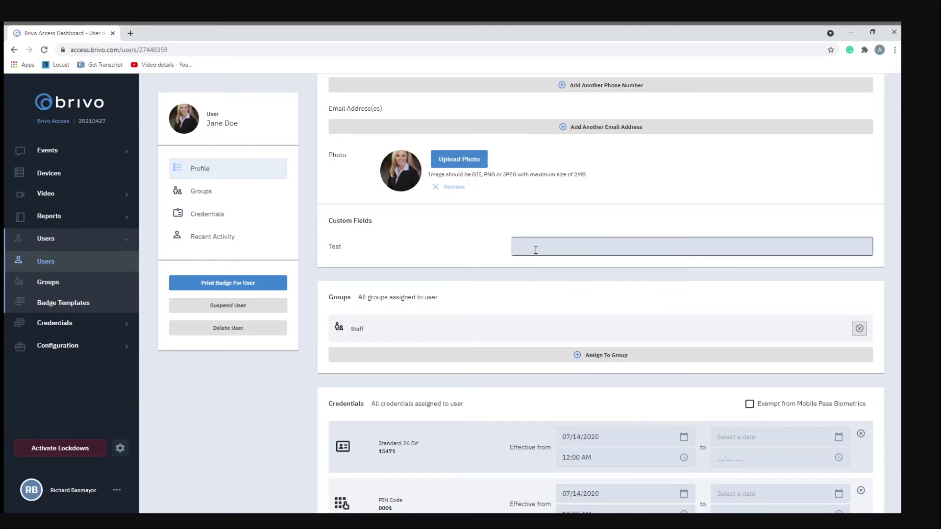
{"action": "scroll", "coordinate": [447, 225], "scroll_direction": "down", "scroll_amount": 3}
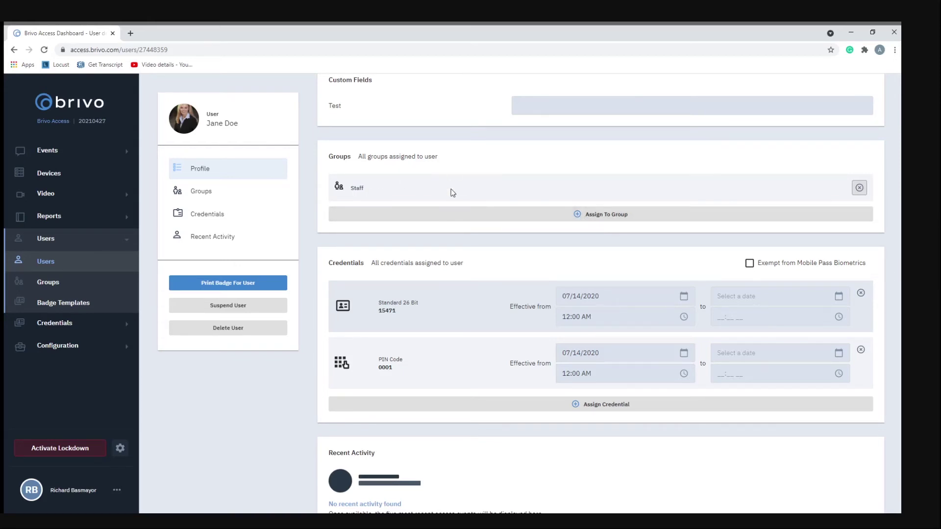
{"action": "scroll", "coordinate": [451, 215], "scroll_direction": "down", "scroll_amount": 2}
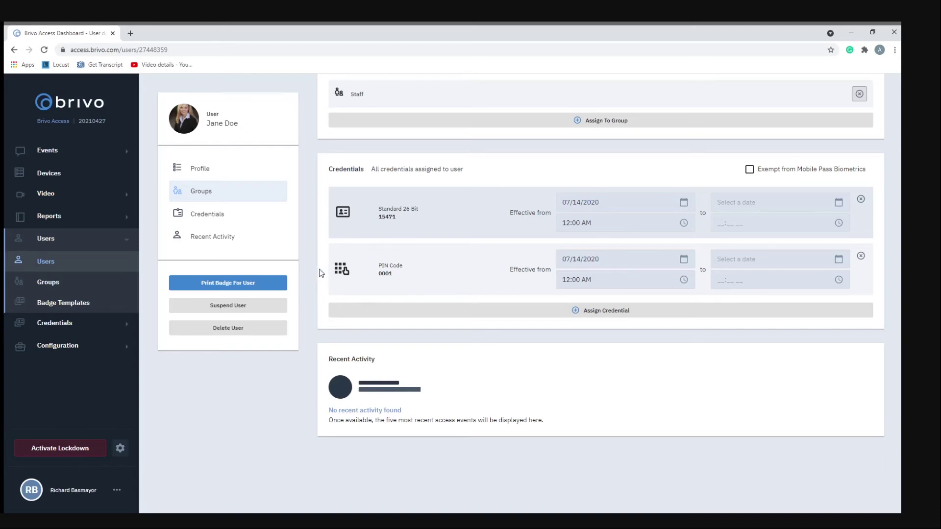
Suspend and then reinstate the user, confirming each, then show the user Groups list
{"action": "left_click", "coordinate": [222, 307]}
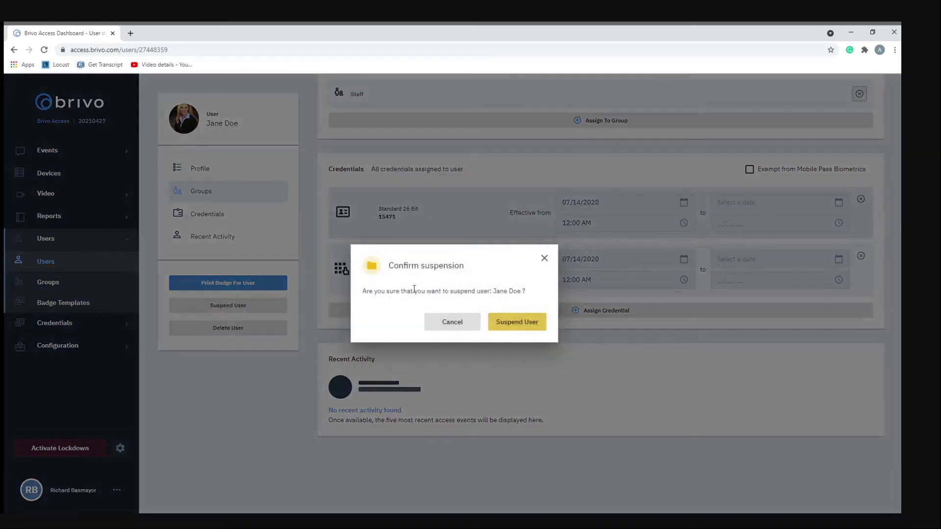
{"action": "left_click", "coordinate": [502, 323]}
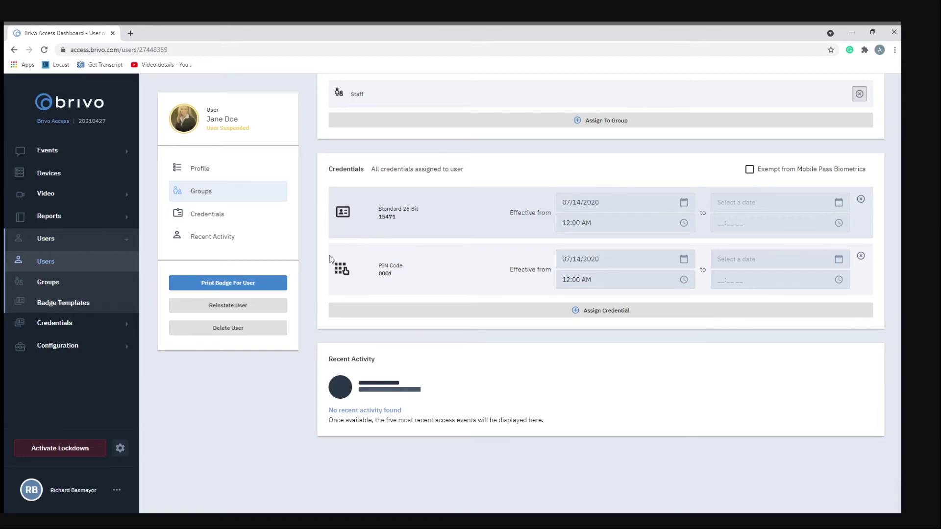
{"action": "left_click", "coordinate": [237, 305]}
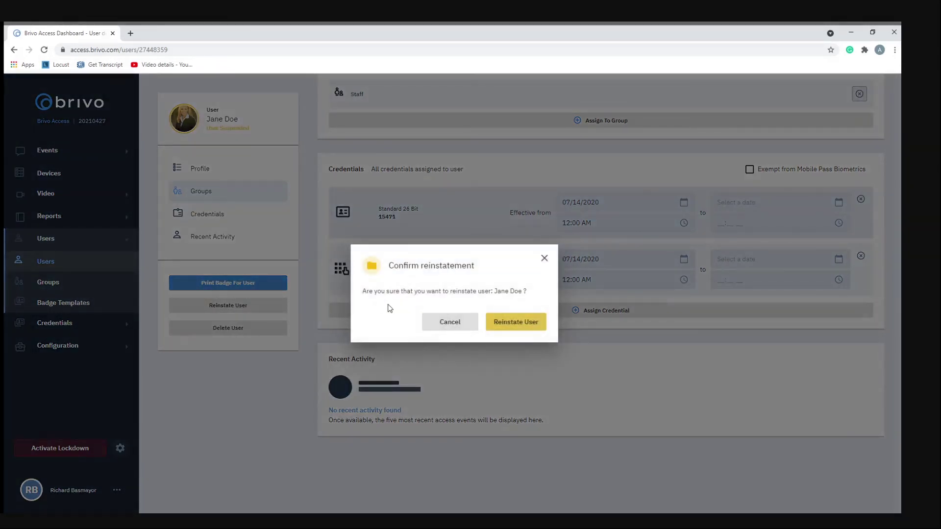
{"action": "left_click", "coordinate": [533, 324]}
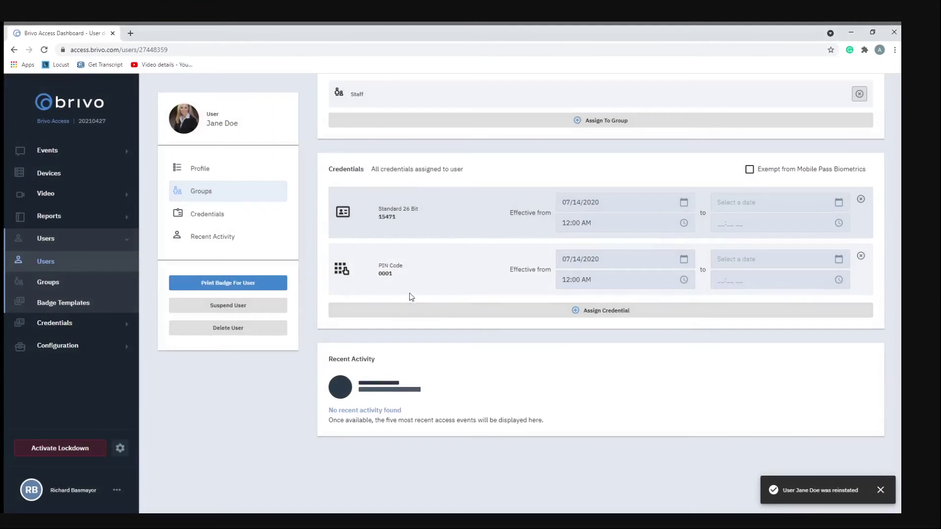
{"action": "left_click", "coordinate": [113, 283]}
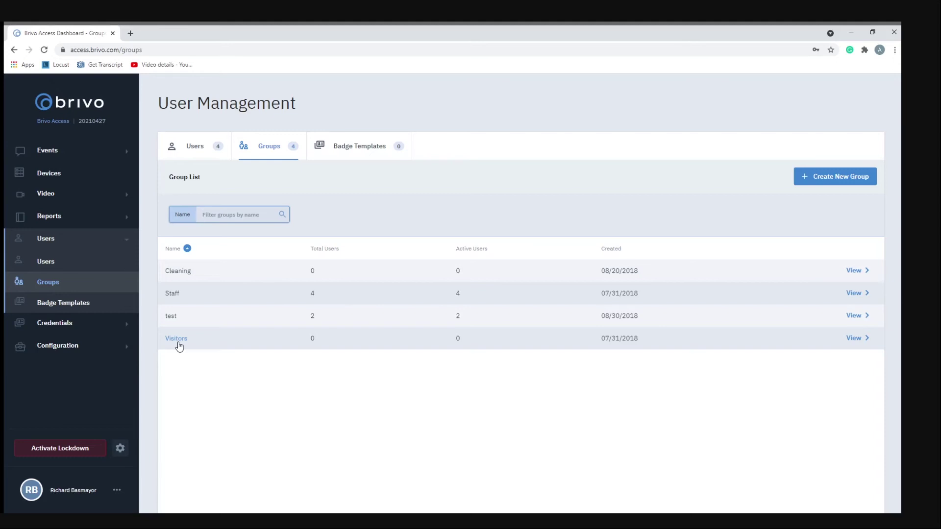
Open the Staff group and scroll through its Front Door Demo privileges, members and settings
{"action": "left_click", "coordinate": [172, 296]}
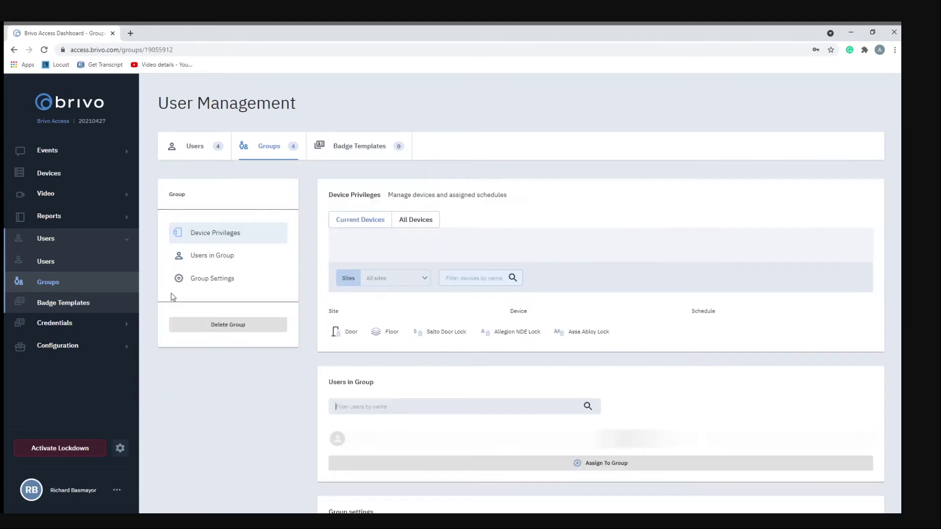
{"action": "scroll", "coordinate": [335, 260], "scroll_direction": "down", "scroll_amount": 5}
{"action": "scroll", "coordinate": [337, 252], "scroll_direction": "down", "scroll_amount": 4}
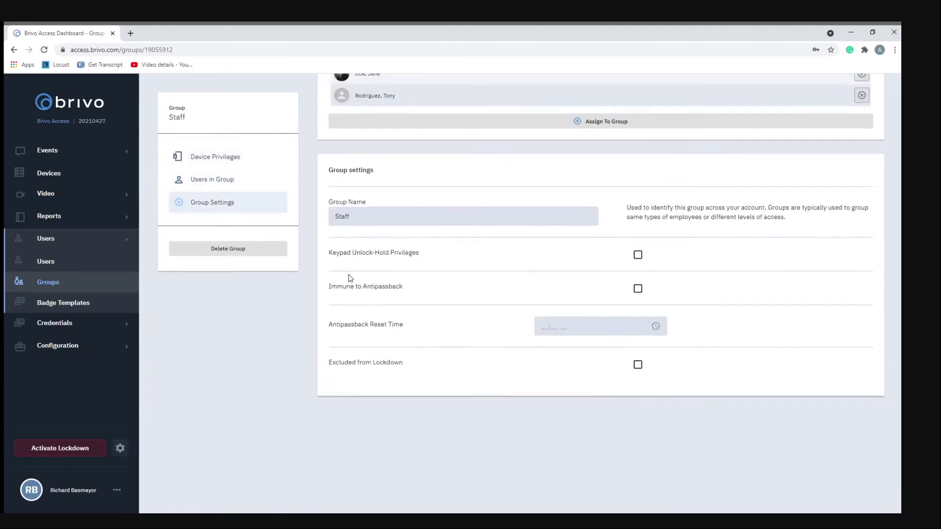
{"action": "scroll", "coordinate": [372, 343], "scroll_direction": "up", "scroll_amount": 6}
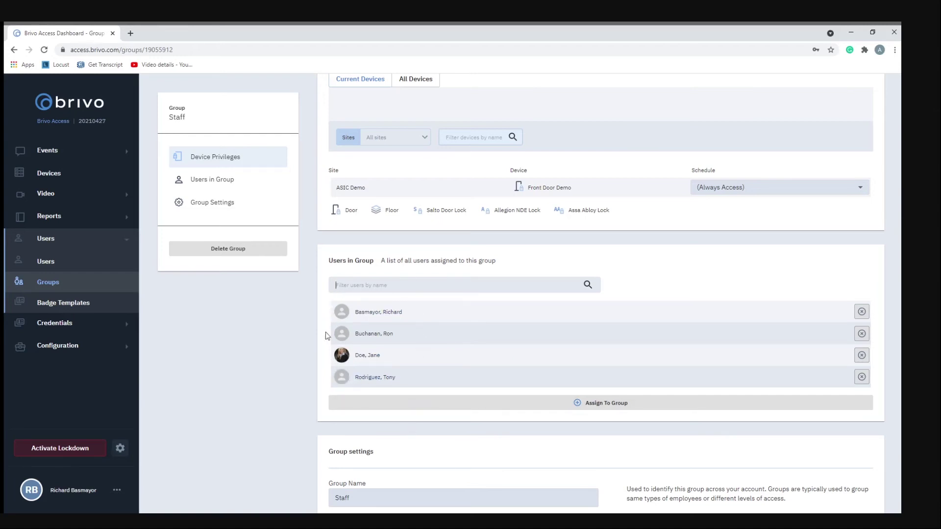
{"action": "scroll", "coordinate": [343, 338], "scroll_direction": "up", "scroll_amount": 2}
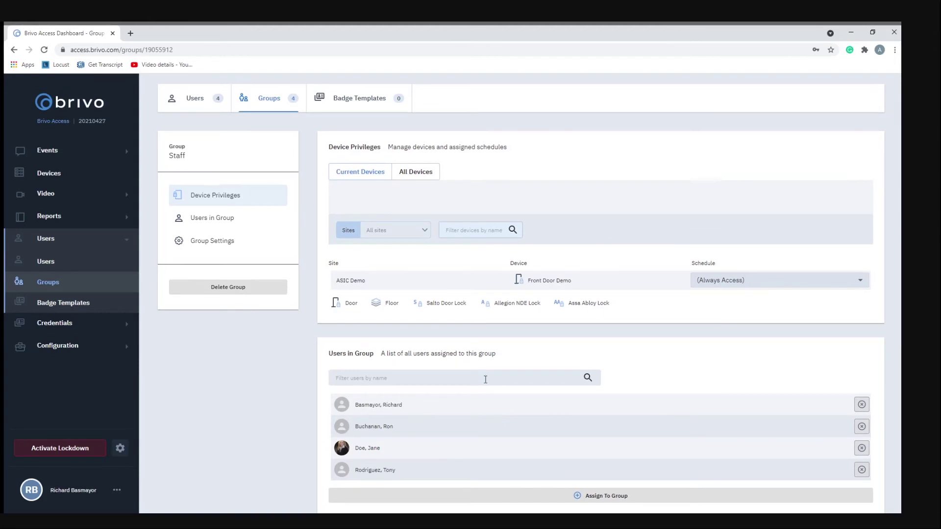
{"action": "scroll", "coordinate": [482, 396], "scroll_direction": "down", "scroll_amount": 4}
{"action": "scroll", "coordinate": [472, 411], "scroll_direction": "up", "scroll_amount": 4}
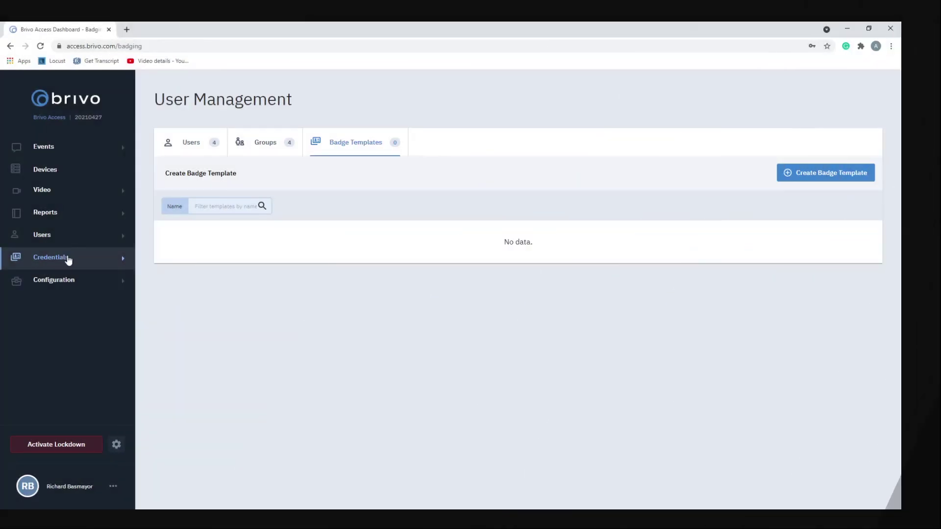
Show the Credentials > Cards list of all 16 access cards
{"action": "left_click", "coordinate": [68, 259]}
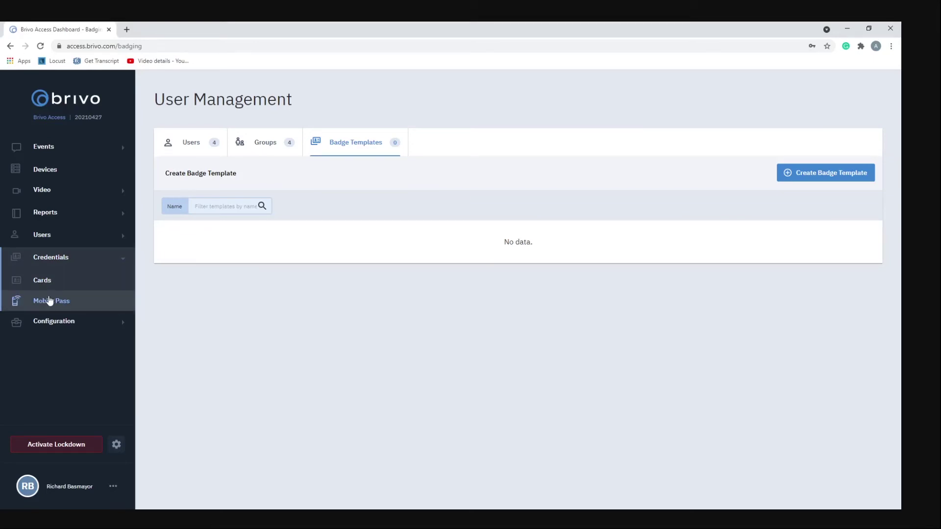
{"action": "left_click", "coordinate": [47, 284]}
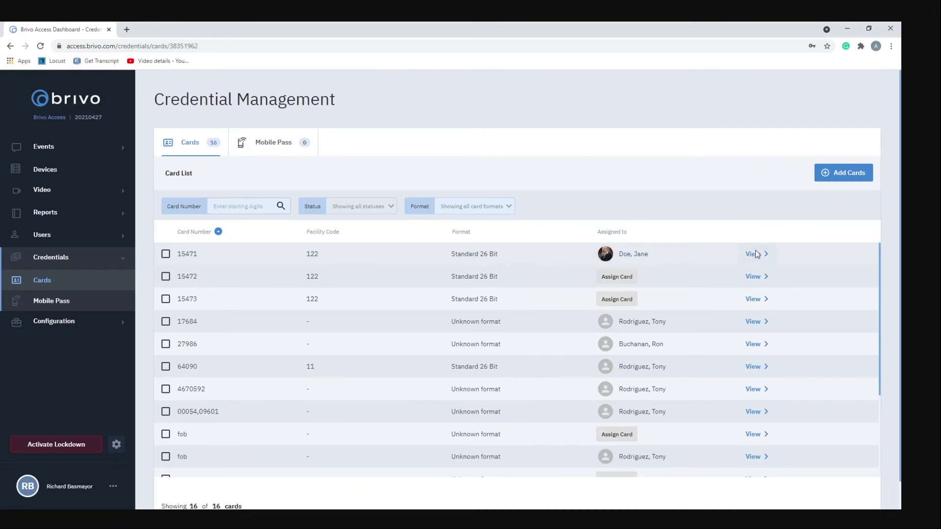
{"action": "left_click", "coordinate": [756, 255]}
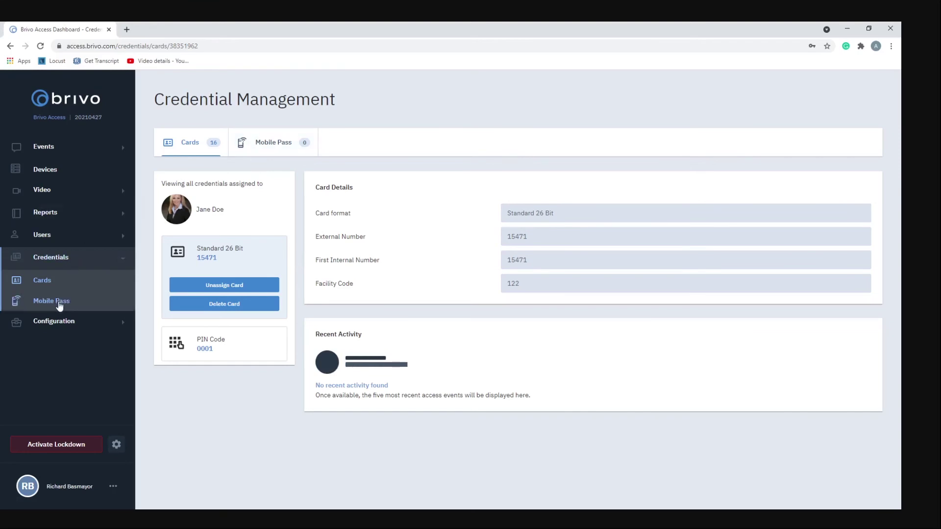
{"action": "left_click", "coordinate": [57, 280]}
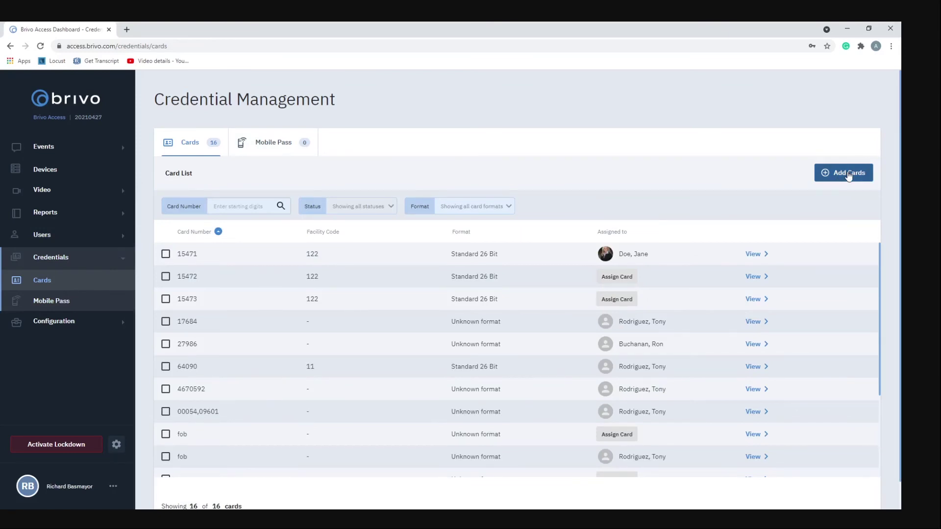
Fill in Add Cards with Standard 26 Bit format, cards 00041 to 00050, facility code 011
{"action": "left_click", "coordinate": [849, 175]}
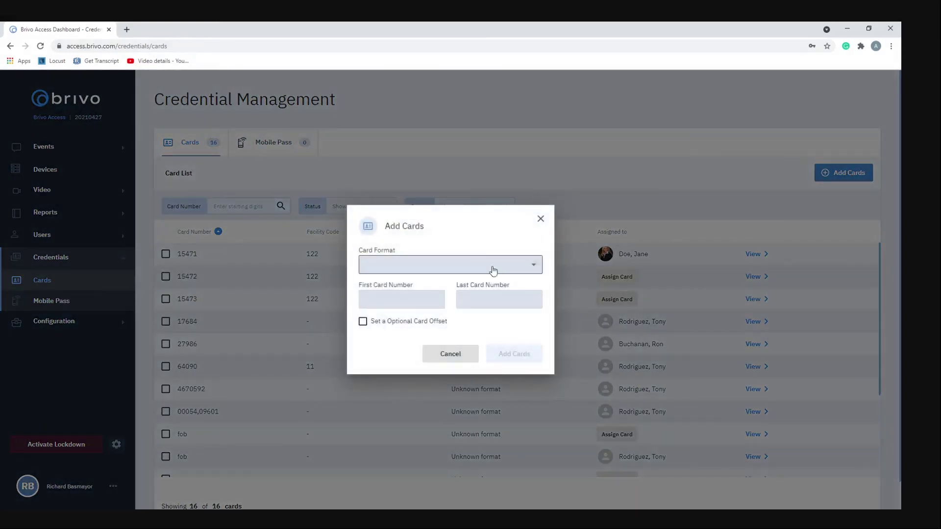
{"action": "left_click", "coordinate": [445, 267]}
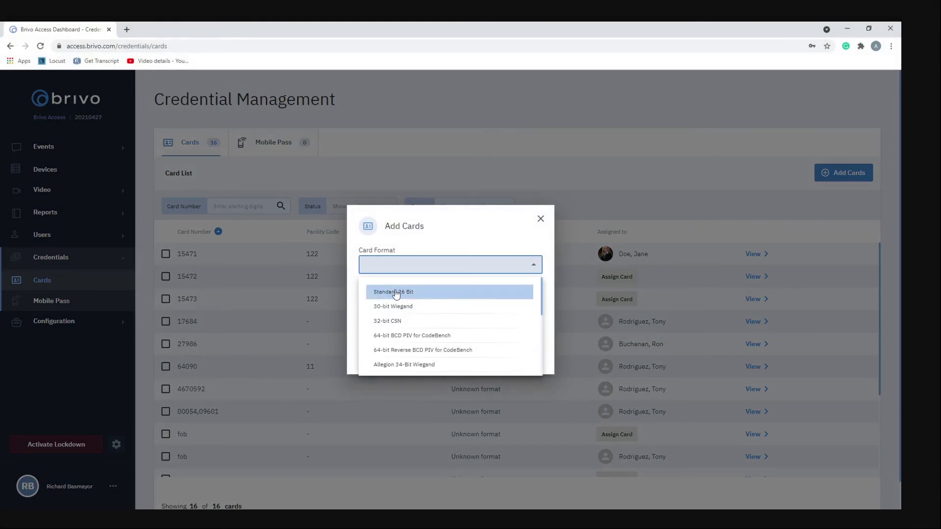
{"action": "left_click", "coordinate": [414, 293]}
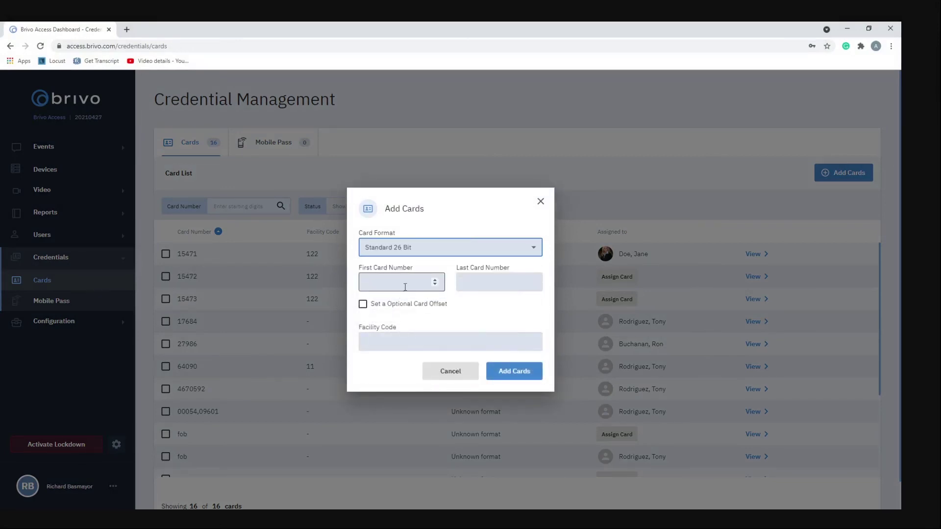
{"action": "left_click", "coordinate": [405, 286]}
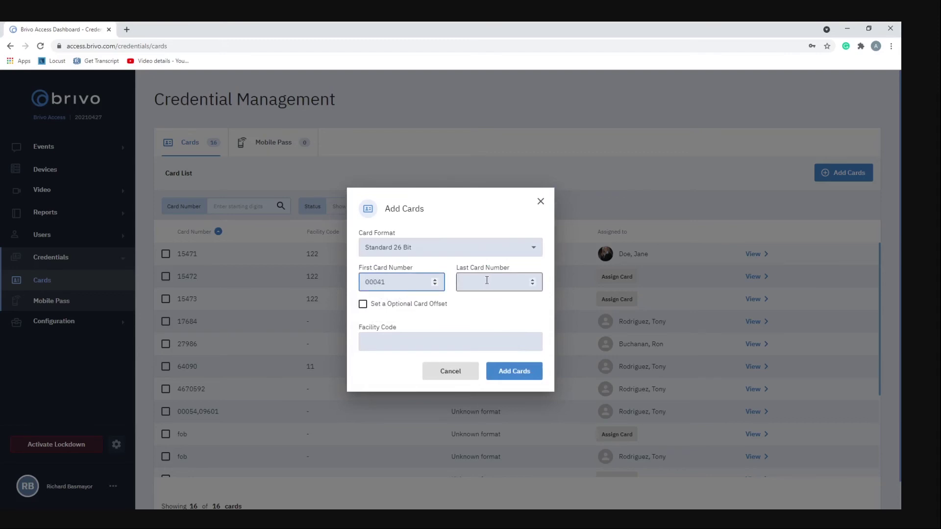
{"action": "left_click", "coordinate": [488, 281]}
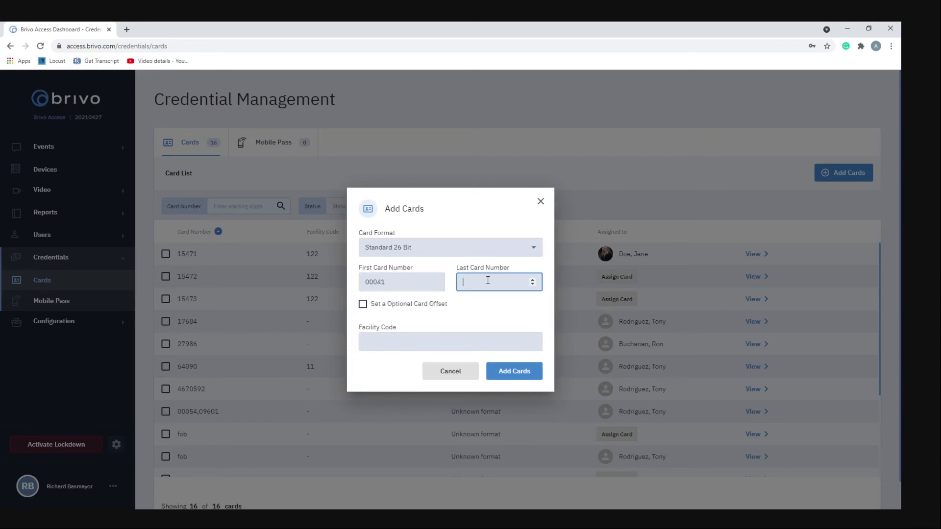
{"action": "type", "text": "00050"}
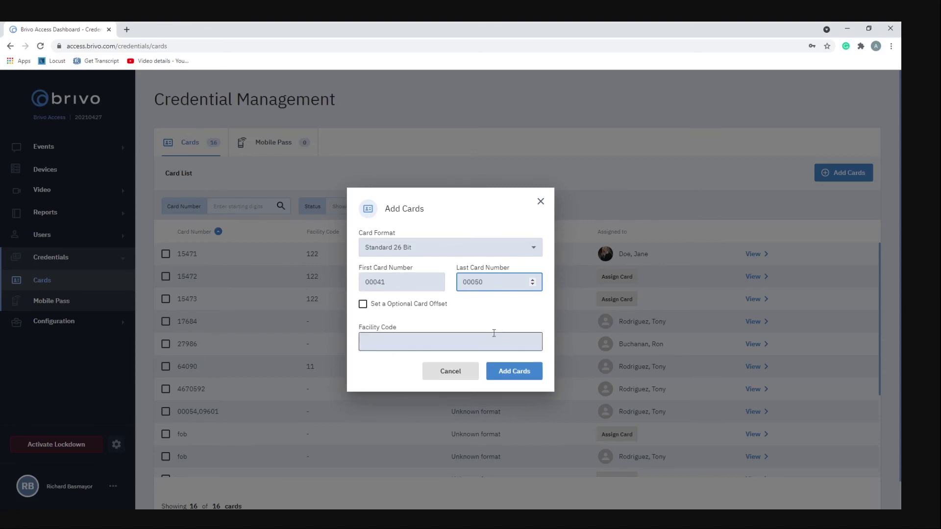
{"action": "left_click", "coordinate": [425, 341]}
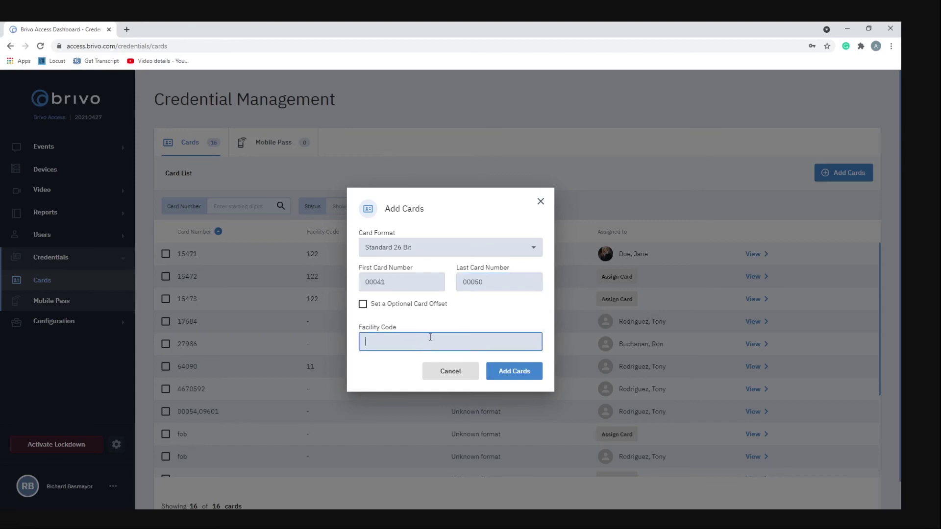
{"action": "type", "text": "011"}
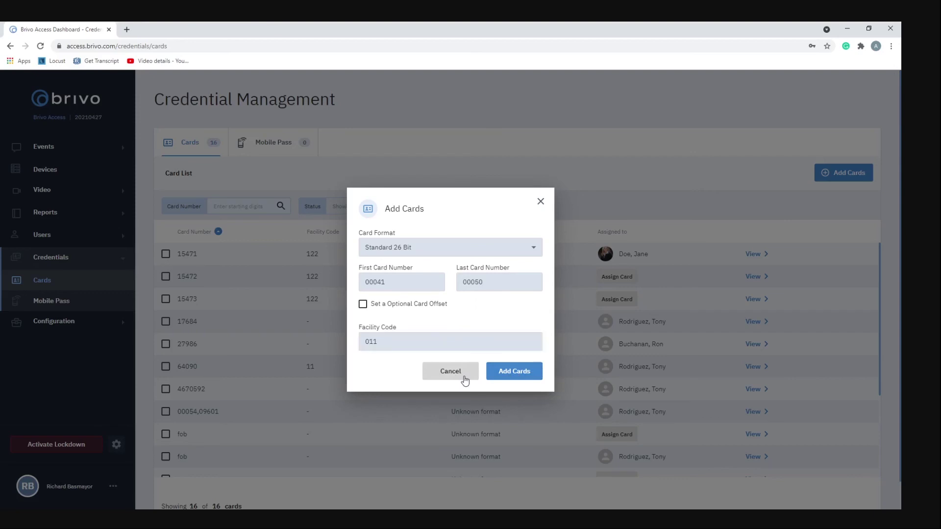
Cancel the card batch and view the Mobile Pass credentials tab
{"action": "left_click", "coordinate": [465, 377]}
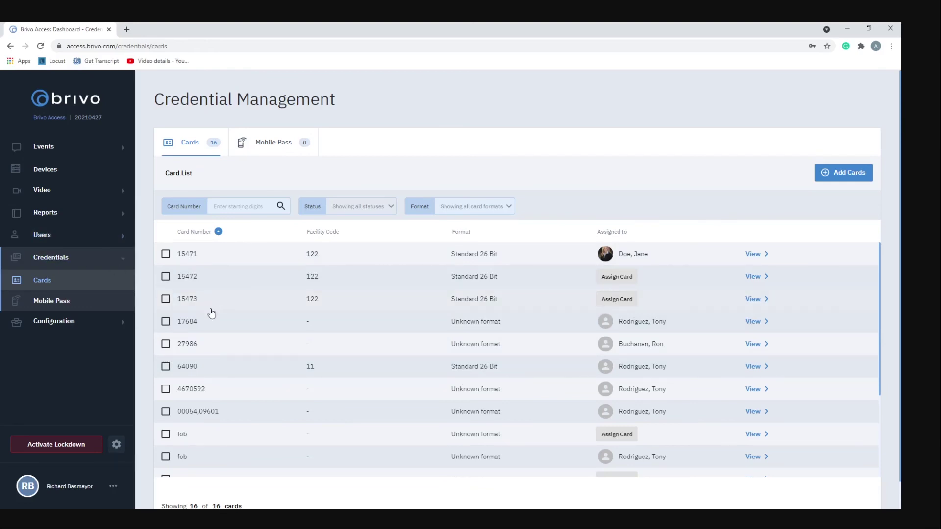
{"action": "scroll", "coordinate": [227, 321], "scroll_direction": "down", "scroll_amount": 3}
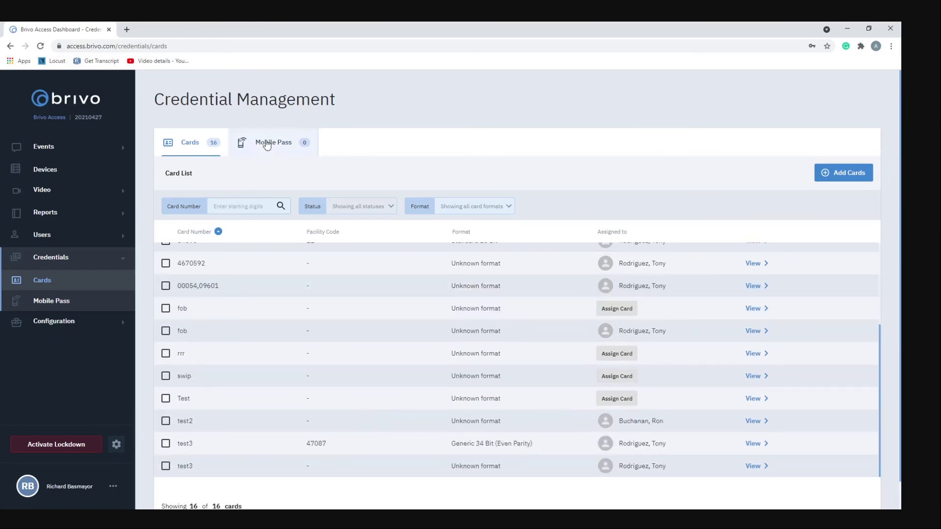
{"action": "left_click", "coordinate": [266, 145]}
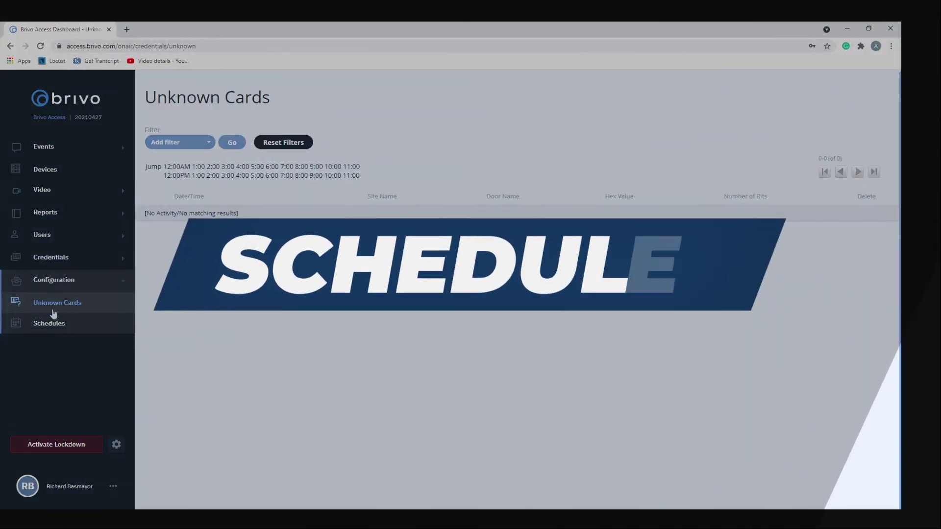
Open the Work Hours schedule from Configuration > Schedules and enter edit mode
{"action": "left_click", "coordinate": [48, 323]}
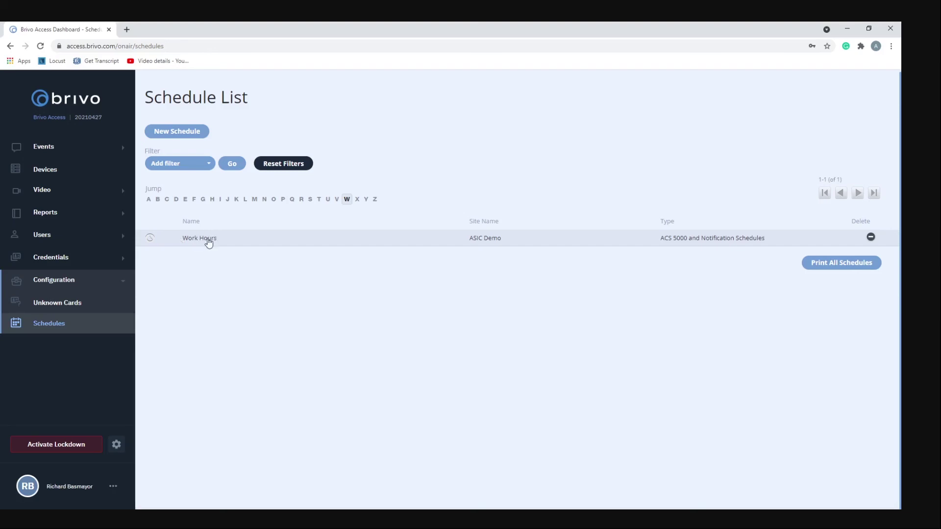
{"action": "left_click", "coordinate": [199, 239]}
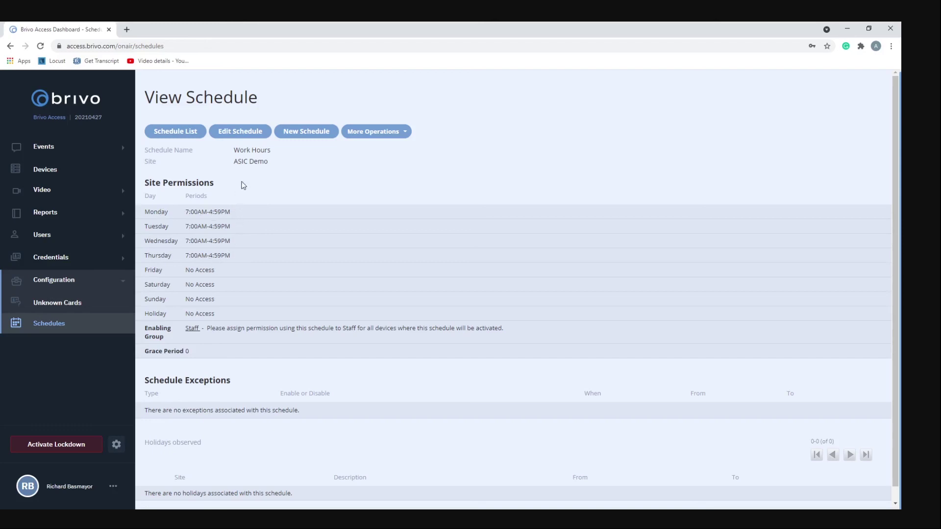
{"action": "left_click", "coordinate": [242, 133]}
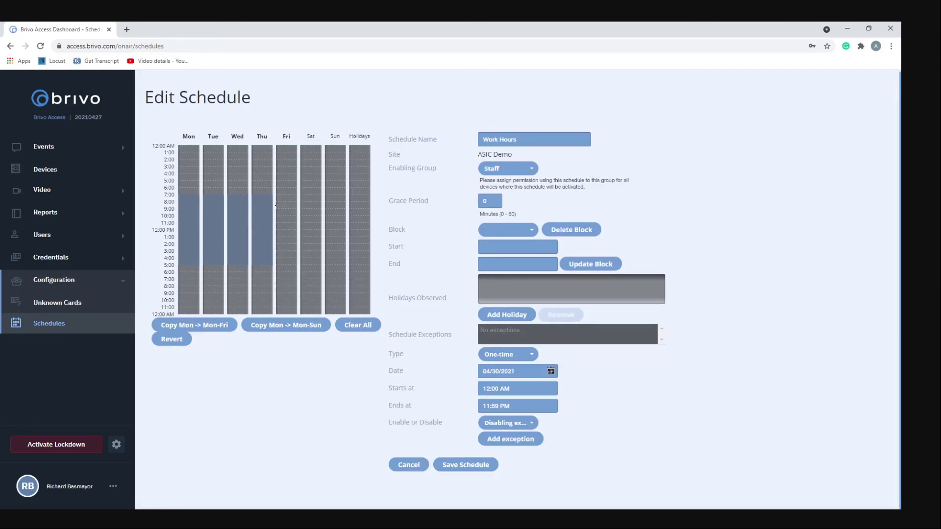
Add a Friday 7:00 AM–5:00 PM block to Work Hours and save the schedule
{"action": "left_click_drag", "start_coordinate": [285, 197], "coordinate": [289, 256]}
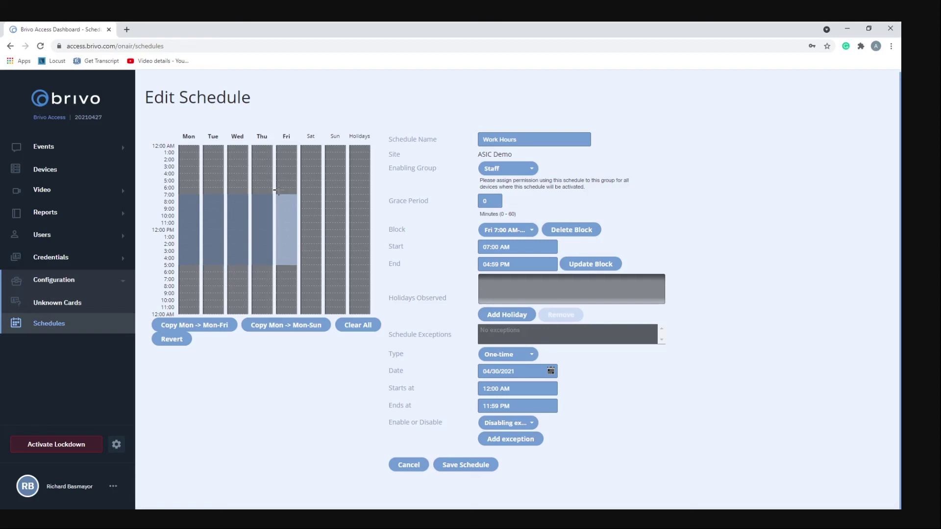
{"action": "left_click", "coordinate": [466, 464]}
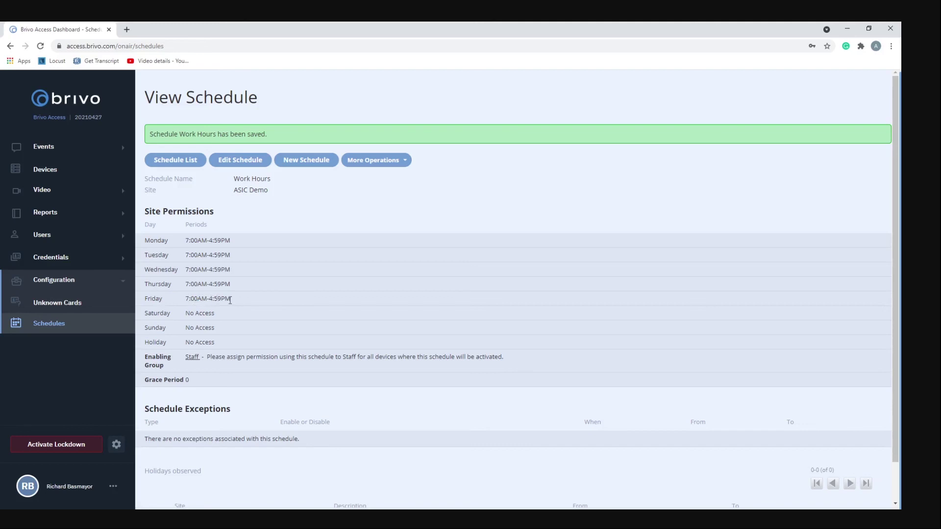
Reopen Work Hours, check the exception Type options, keep One-time, and cancel without changes
{"action": "left_click", "coordinate": [240, 159]}
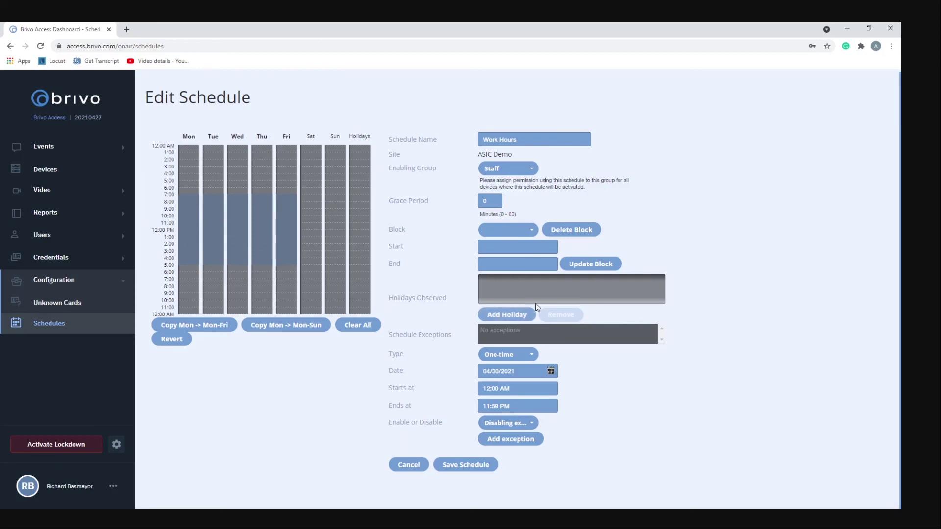
{"action": "left_click", "coordinate": [493, 355]}
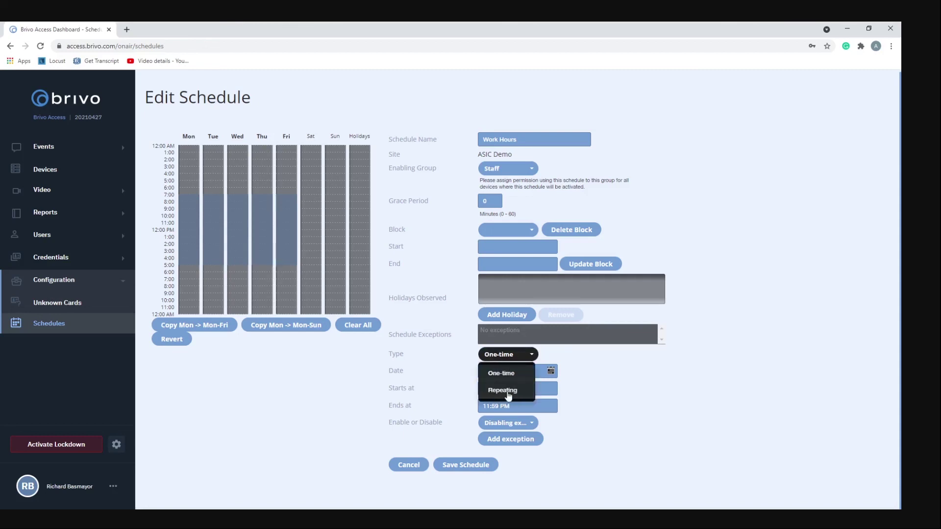
{"action": "left_click", "coordinate": [573, 399]}
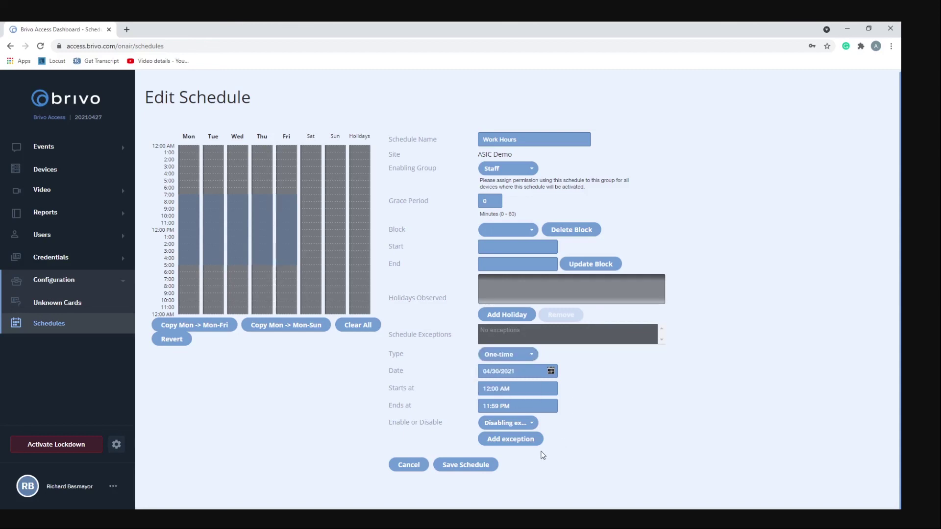
{"action": "left_click", "coordinate": [409, 464]}
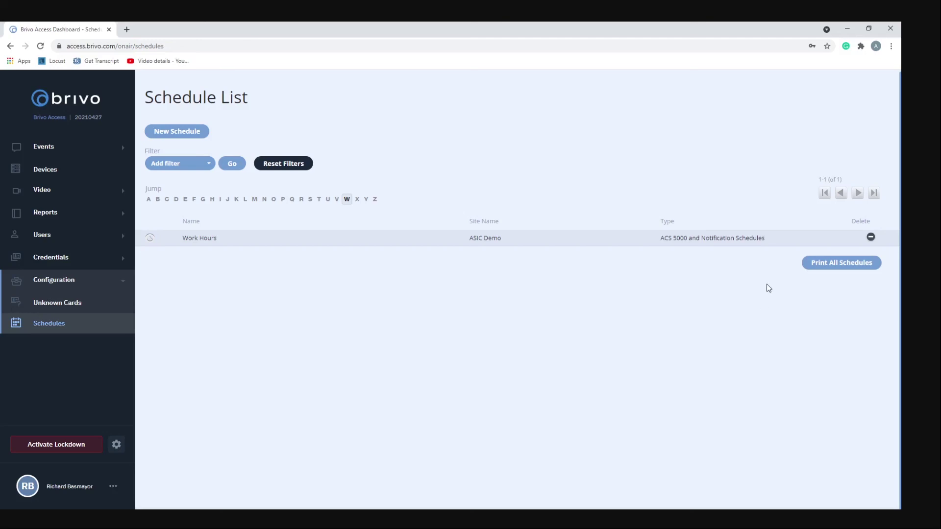
Print all schedules from the Schedule List, then return to the browser window
{"action": "left_click", "coordinate": [827, 264]}
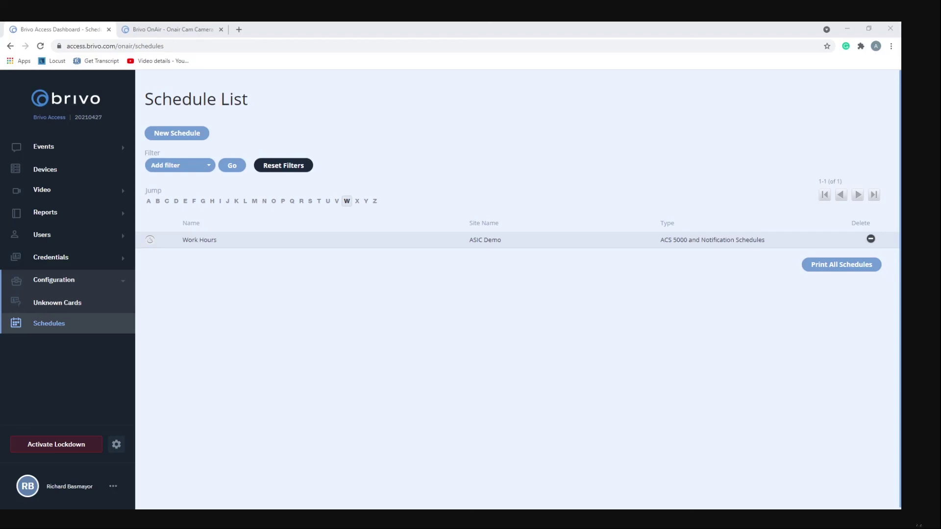
{"action": "left_click", "coordinate": [235, 398]}
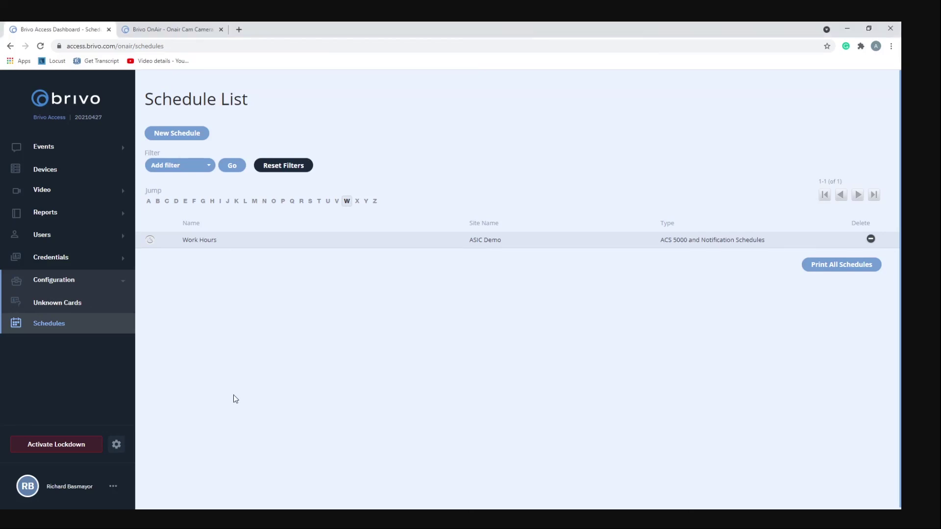